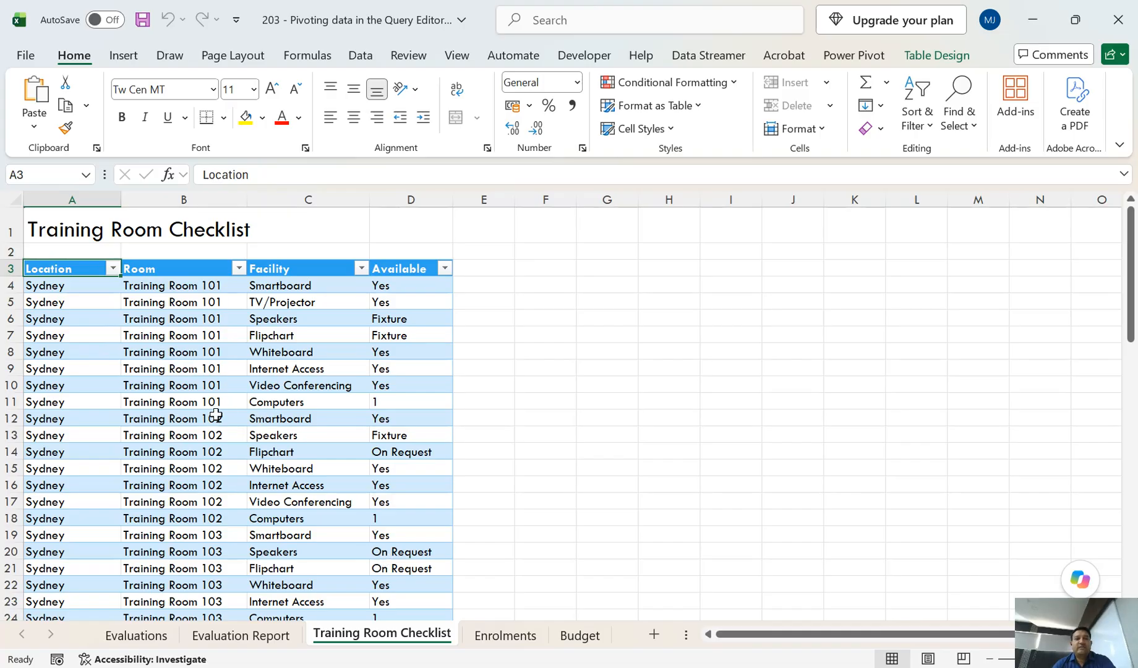
Review the Room_Facilities table on the Training Room Checklist sheet, including its table name and rows
{"action": "left_click", "coordinate": [265, 365]}
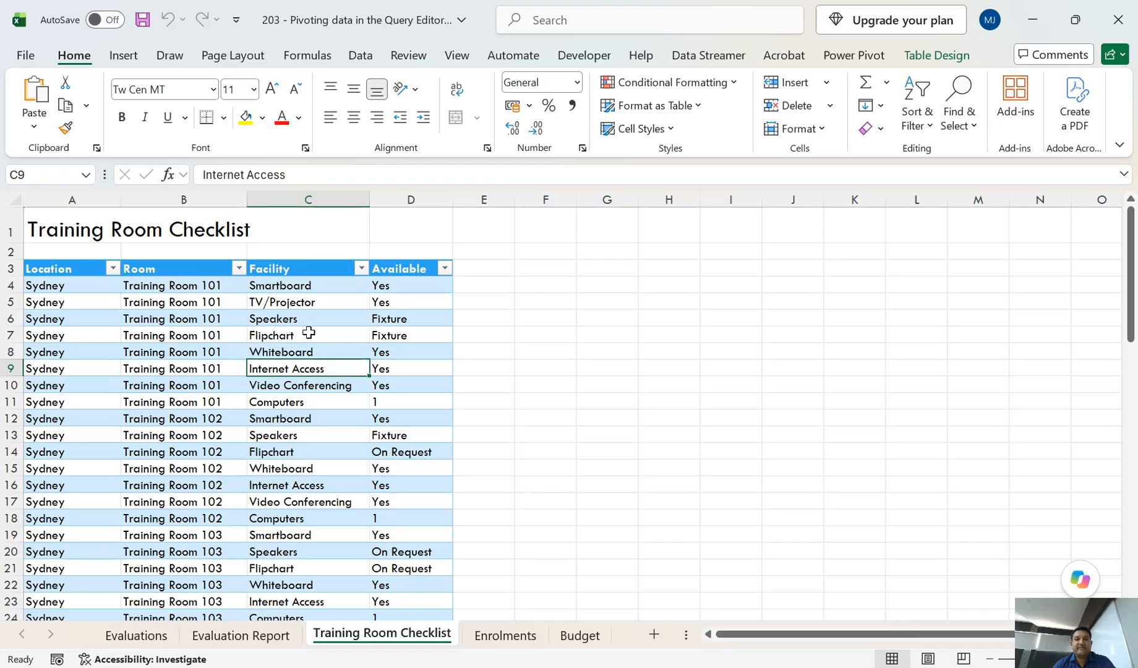
{"action": "left_click", "coordinate": [936, 57]}
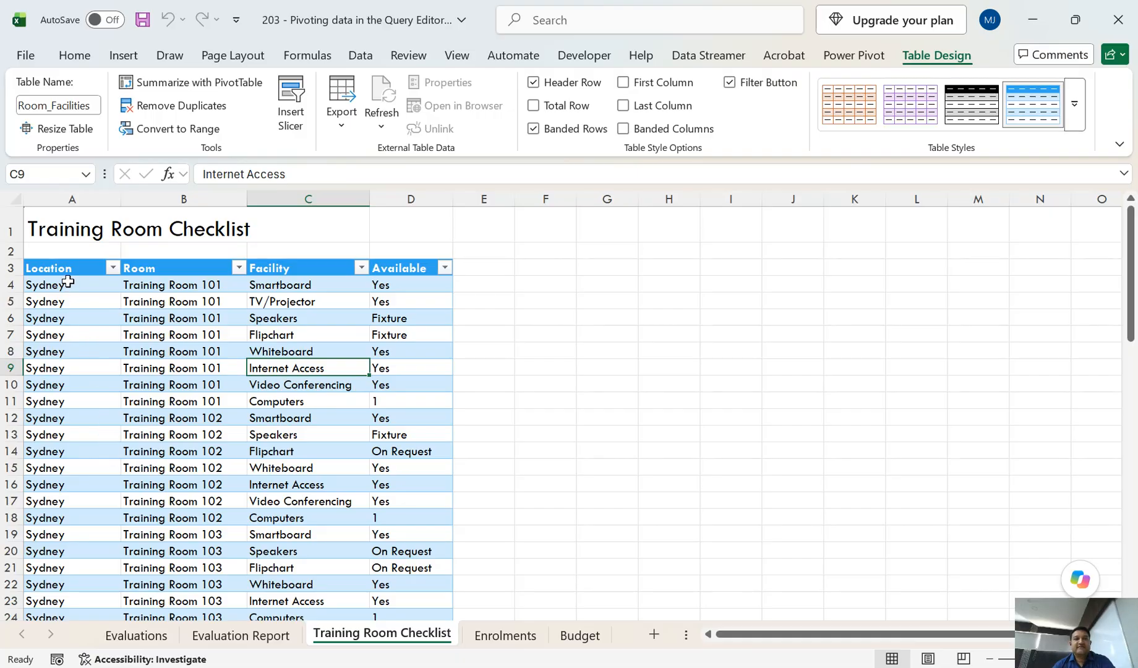
{"action": "scroll", "coordinate": [71, 477], "scroll_direction": "down", "scroll_amount": 8}
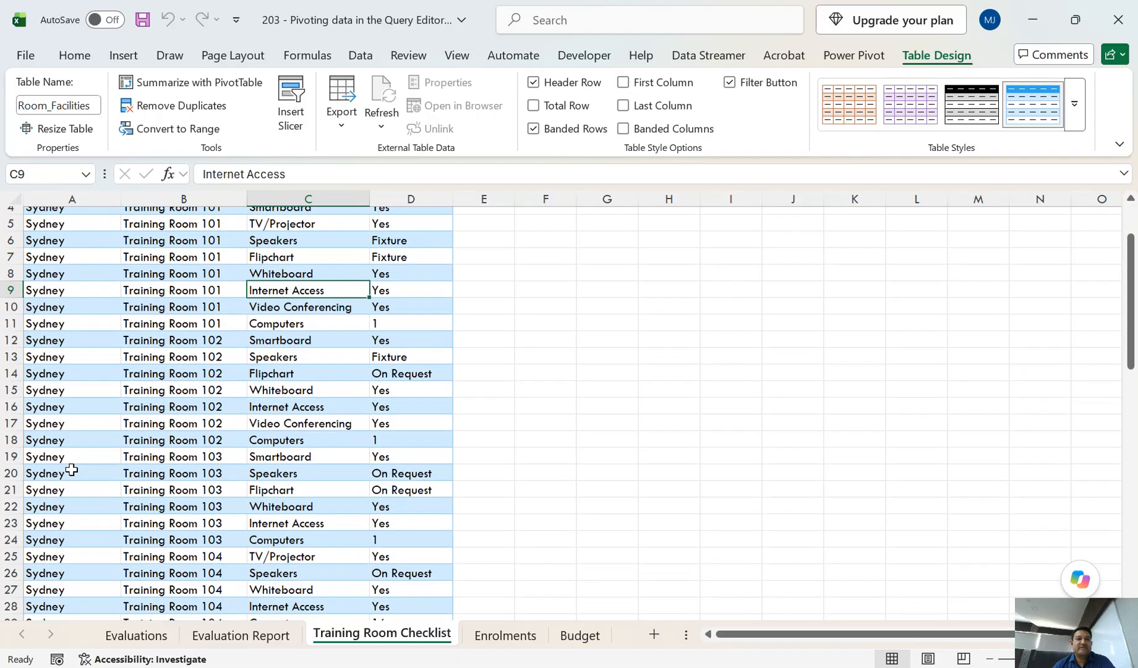
{"action": "scroll", "coordinate": [71, 481], "scroll_direction": "up", "scroll_amount": 8}
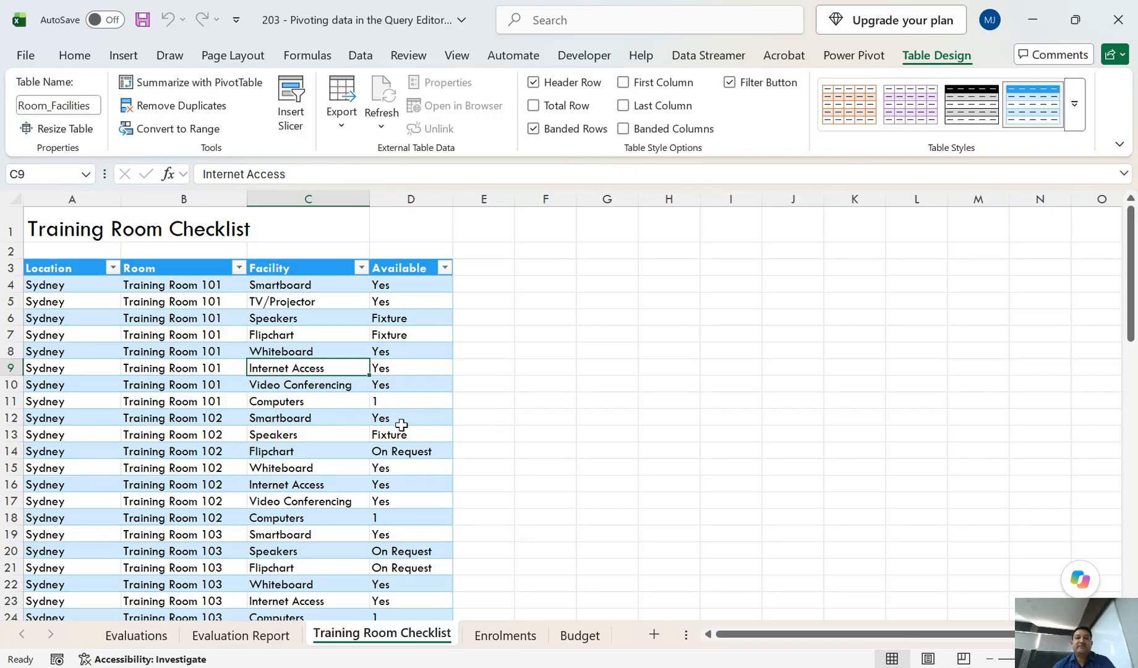
Open Demo Pivot vs Flat.xlsx from the EPT - UNIT - 2 folder and look through the flattened Q2 expenses table
{"action": "left_click", "coordinate": [587, 667]}
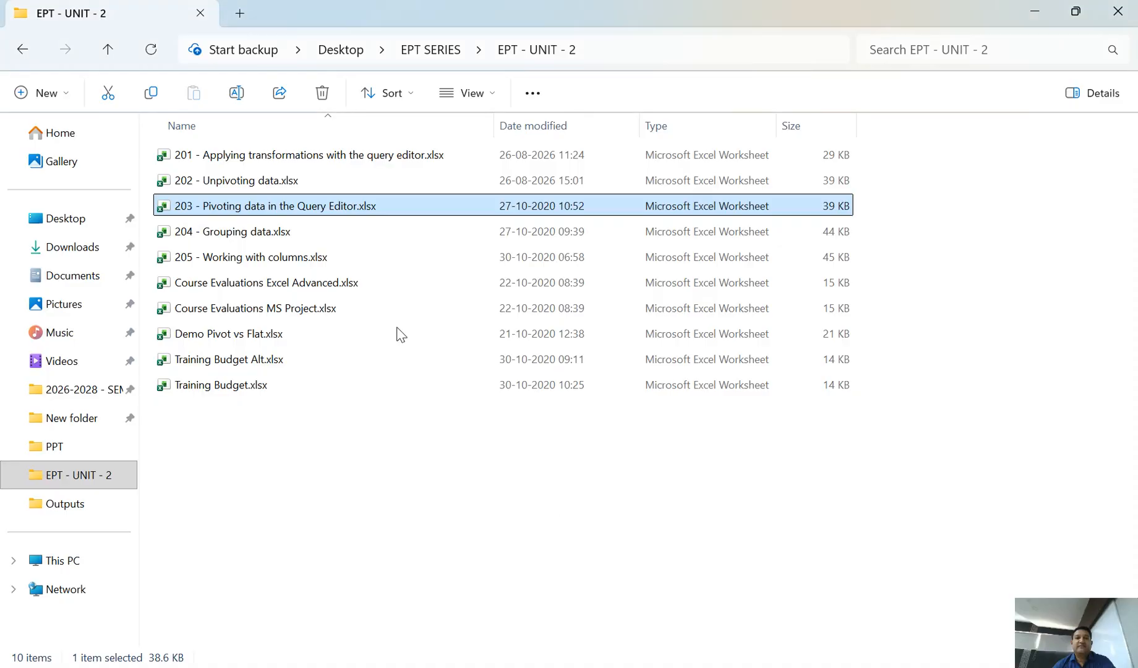
{"action": "left_click", "coordinate": [247, 334]}
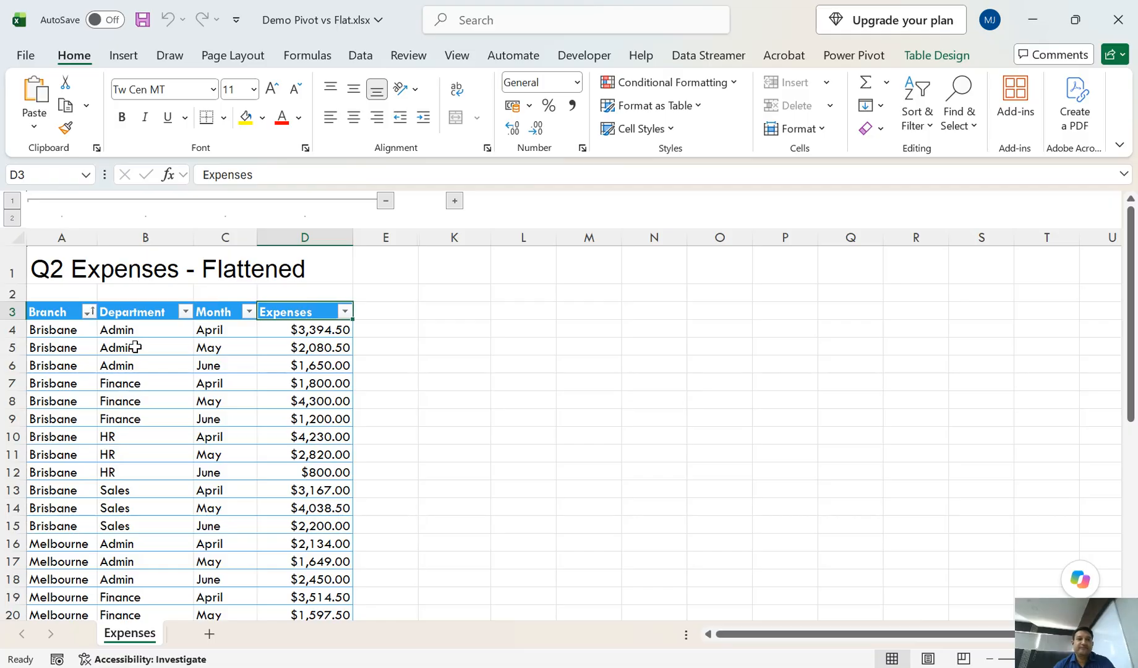
{"action": "left_click", "coordinate": [133, 313]}
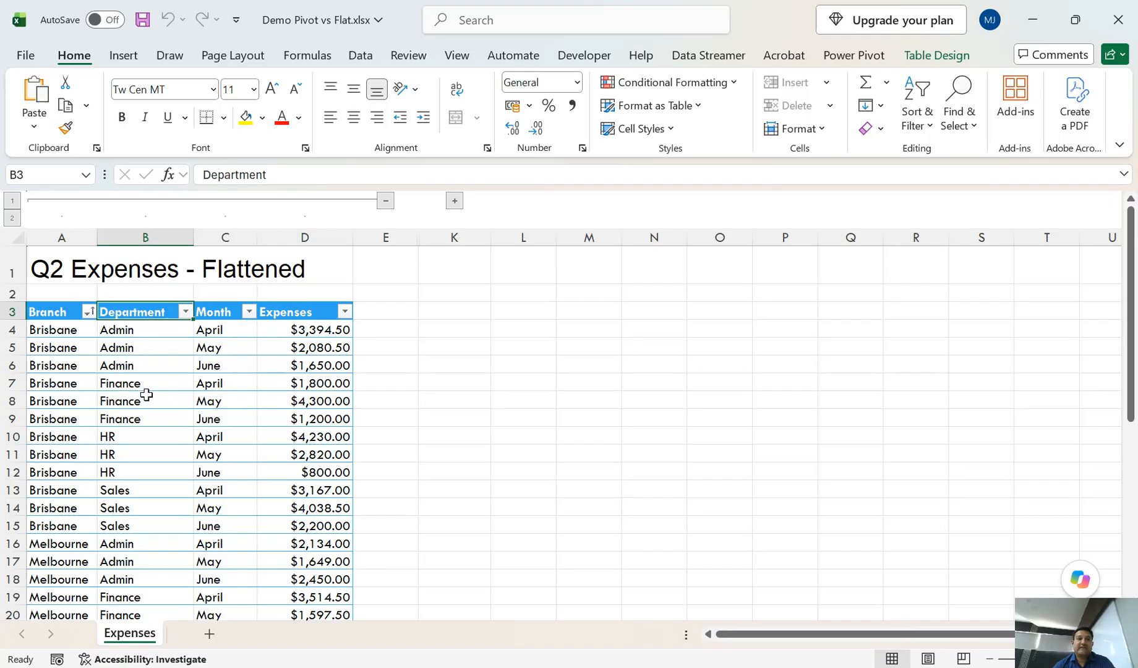
{"action": "scroll", "coordinate": [142, 393], "scroll_direction": "down", "scroll_amount": 3}
{"action": "scroll", "coordinate": [145, 454], "scroll_direction": "down", "scroll_amount": 3}
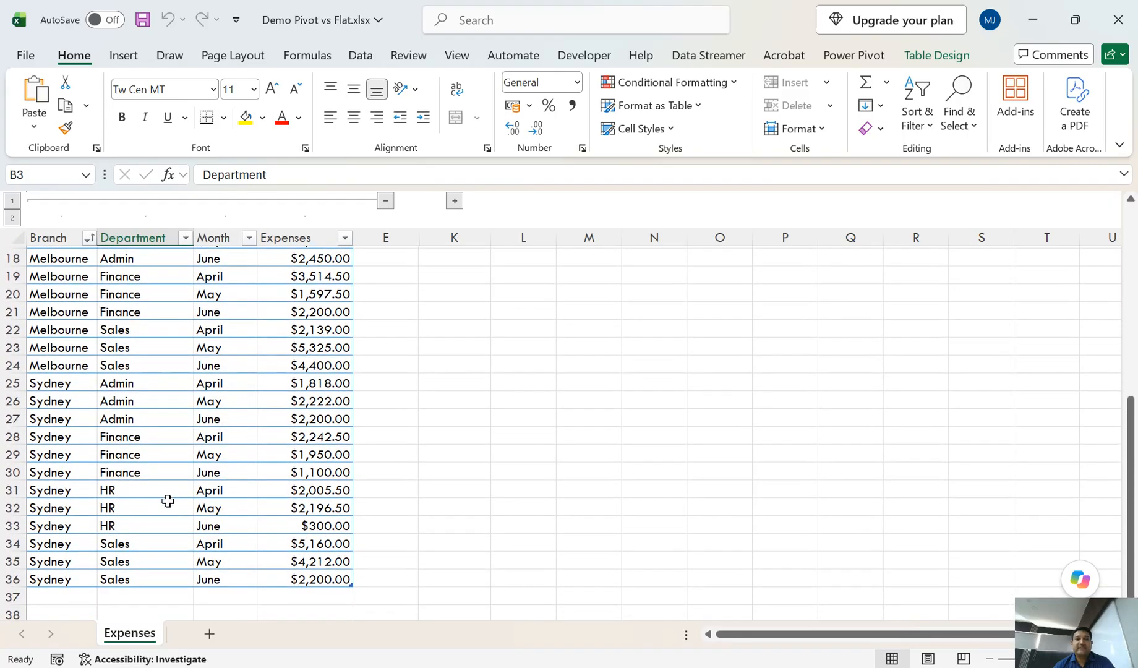
{"action": "scroll", "coordinate": [171, 487], "scroll_direction": "up", "scroll_amount": 6}
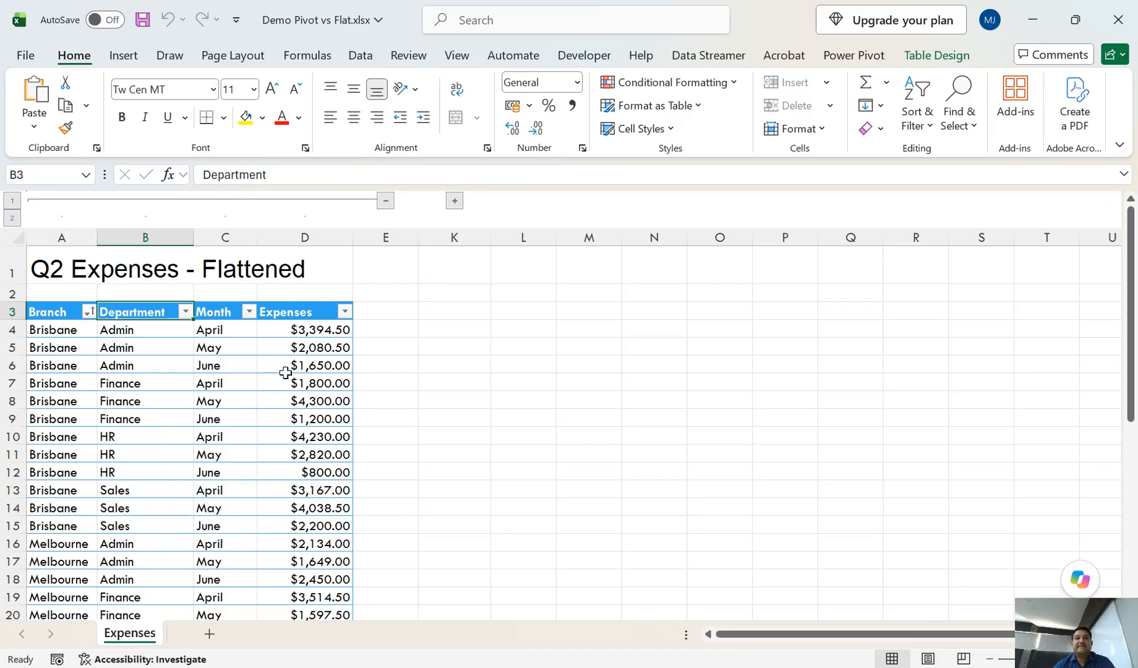
Expand the collapsed column group and examine the pivoted Q2 expenses, its month headings and its branch and department labels against the flattened rows
{"action": "left_click", "coordinate": [454, 202]}
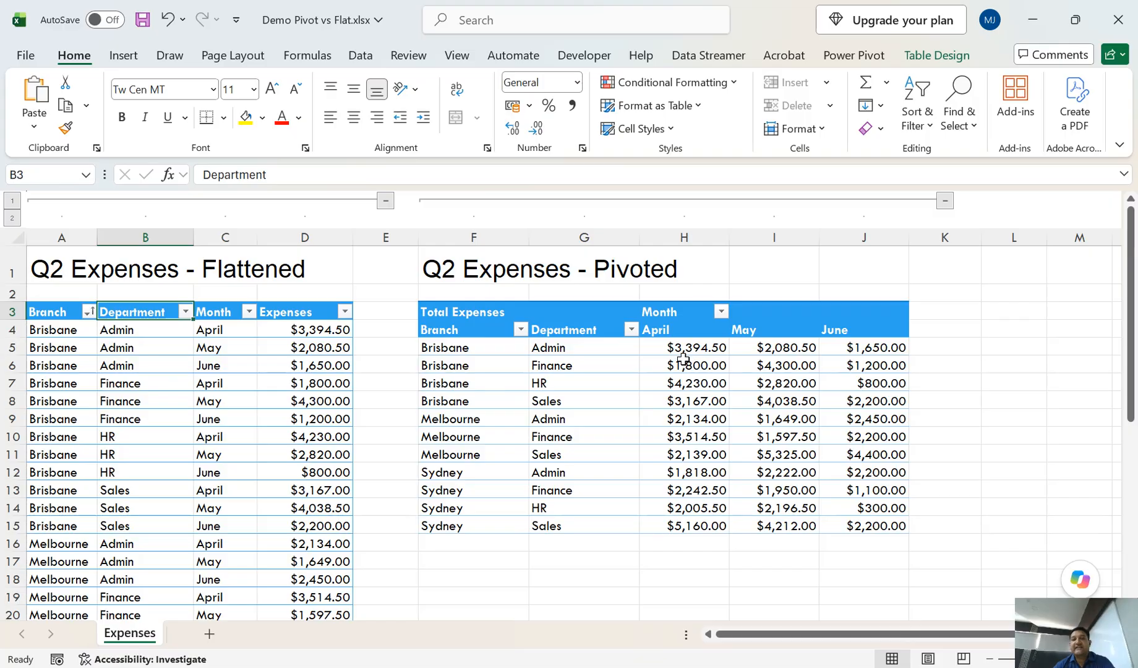
{"action": "left_click_drag", "start_coordinate": [683, 351], "coordinate": [847, 521]}
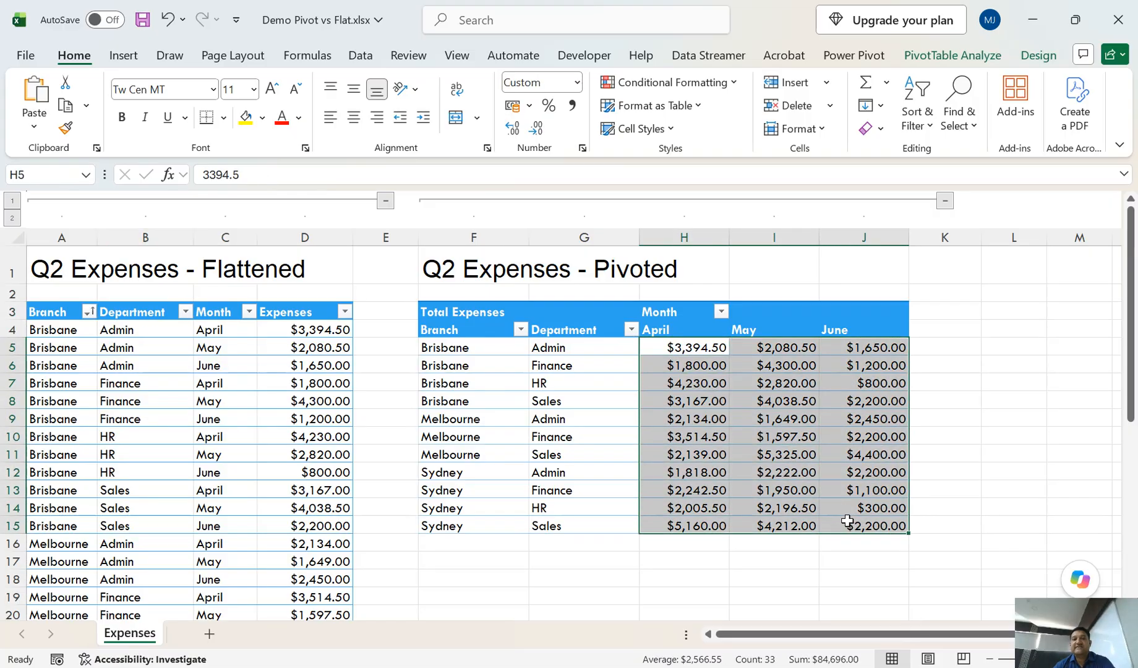
{"action": "left_click_drag", "start_coordinate": [673, 332], "coordinate": [836, 334]}
{"action": "left_click_drag", "start_coordinate": [470, 333], "coordinate": [549, 339]}
{"action": "left_click", "coordinate": [588, 412]}
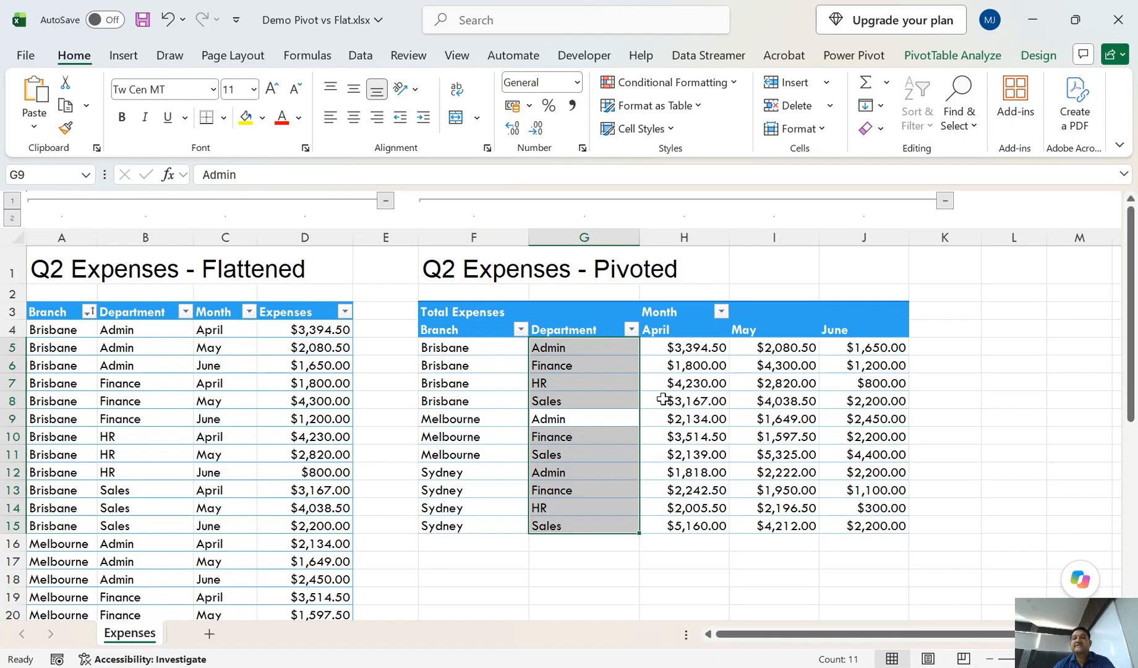
{"action": "left_click", "coordinate": [663, 401]}
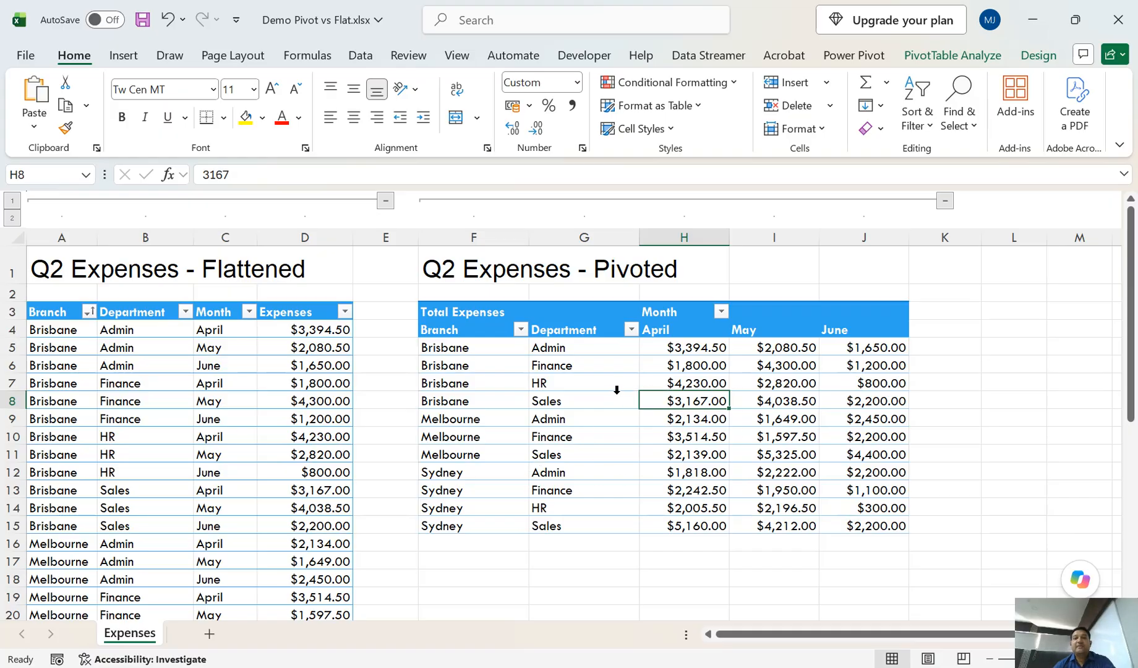
{"action": "left_click", "coordinate": [306, 382]}
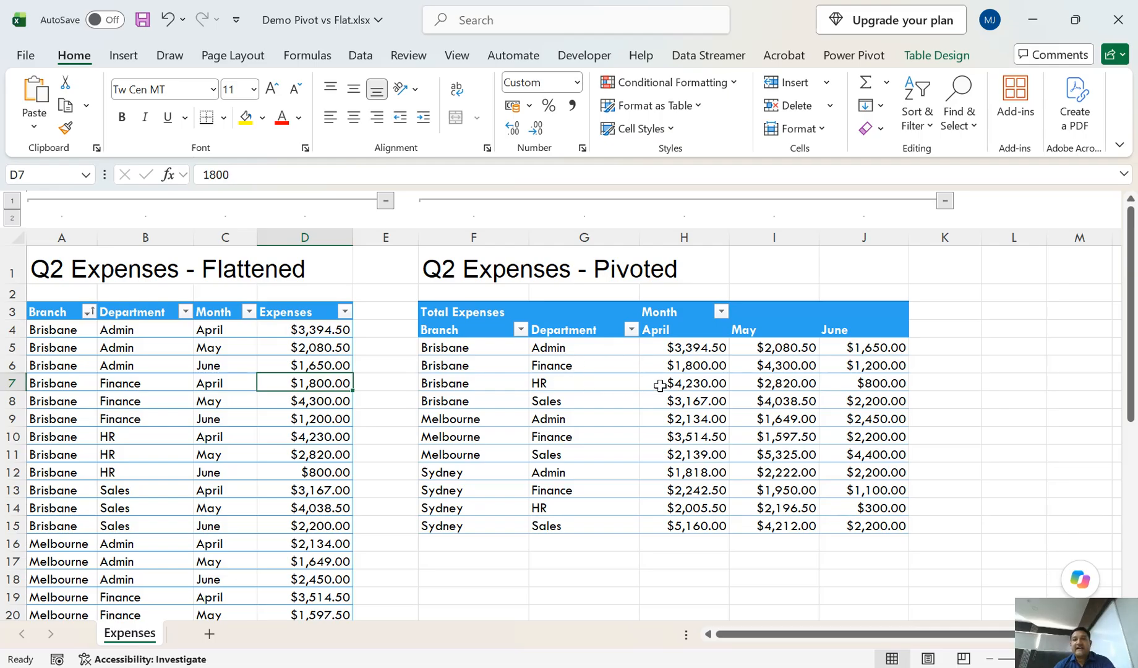
Compare the complete pivoted and flattened expense tables, and close the demo workbook without saving changes
{"action": "left_click_drag", "start_coordinate": [473, 317], "coordinate": [854, 521]}
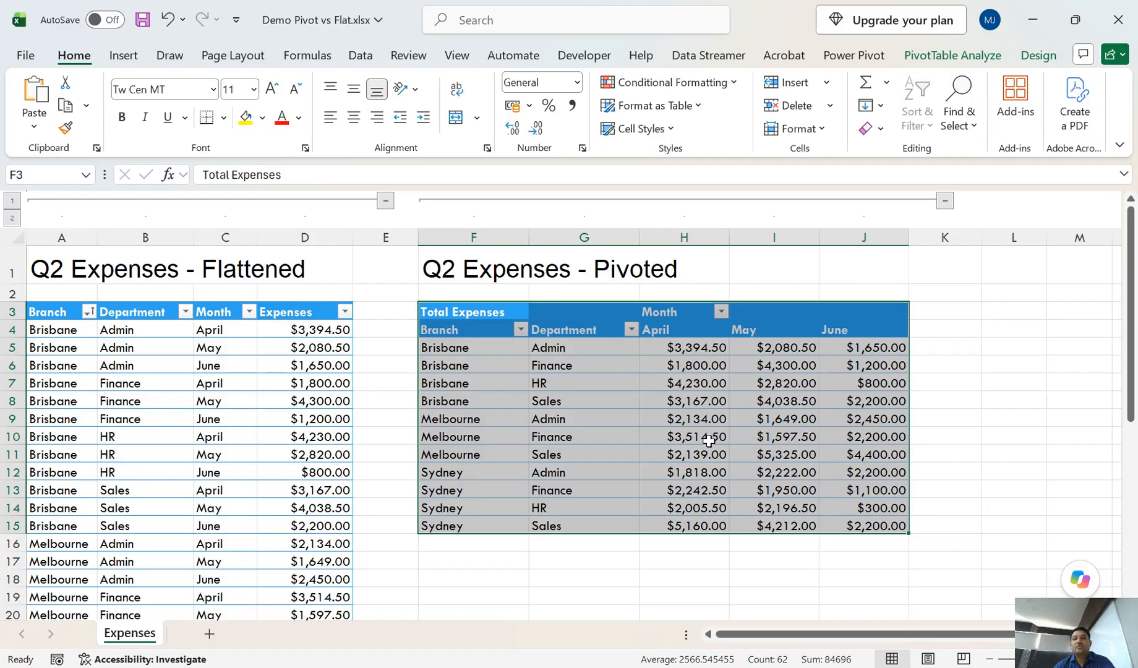
{"action": "left_click_drag", "start_coordinate": [54, 309], "coordinate": [300, 594]}
{"action": "scroll", "coordinate": [311, 486], "scroll_direction": "up", "scroll_amount": 6}
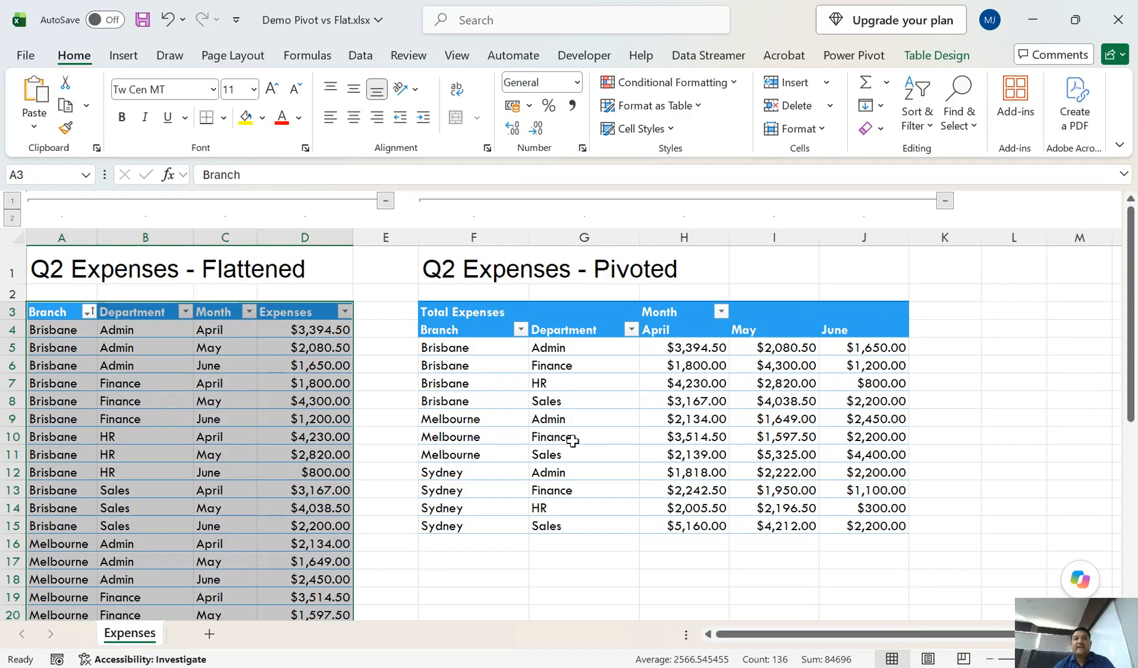
{"action": "left_click", "coordinate": [251, 366]}
{"action": "left_click", "coordinate": [661, 387]}
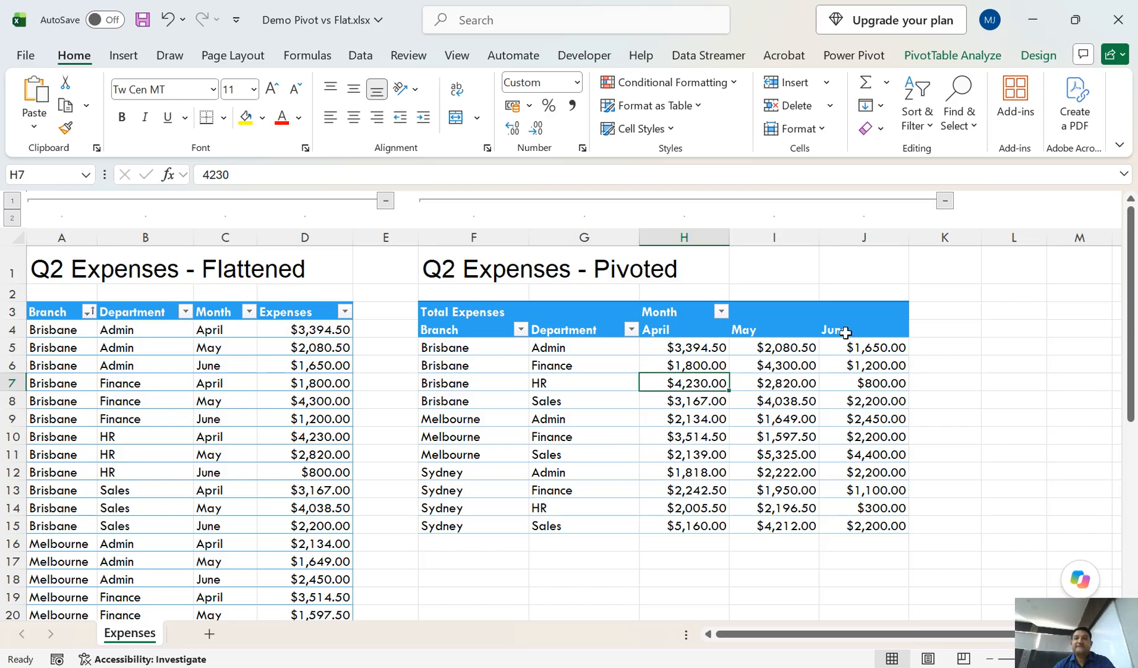
{"action": "left_click", "coordinate": [1117, 31]}
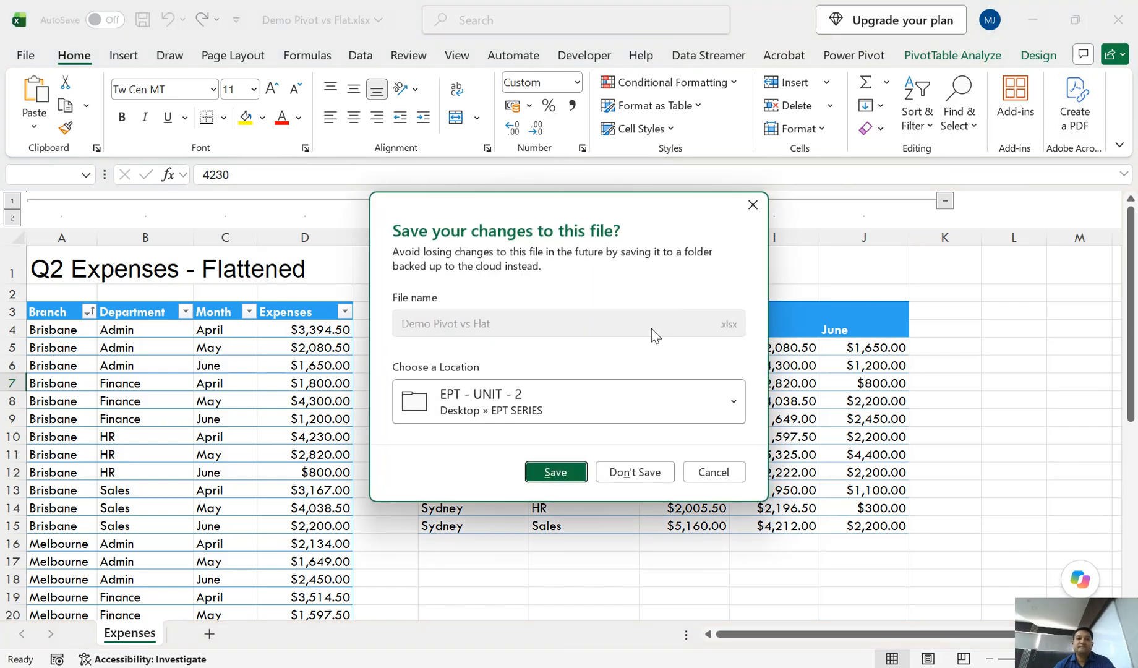
{"action": "left_click", "coordinate": [635, 472]}
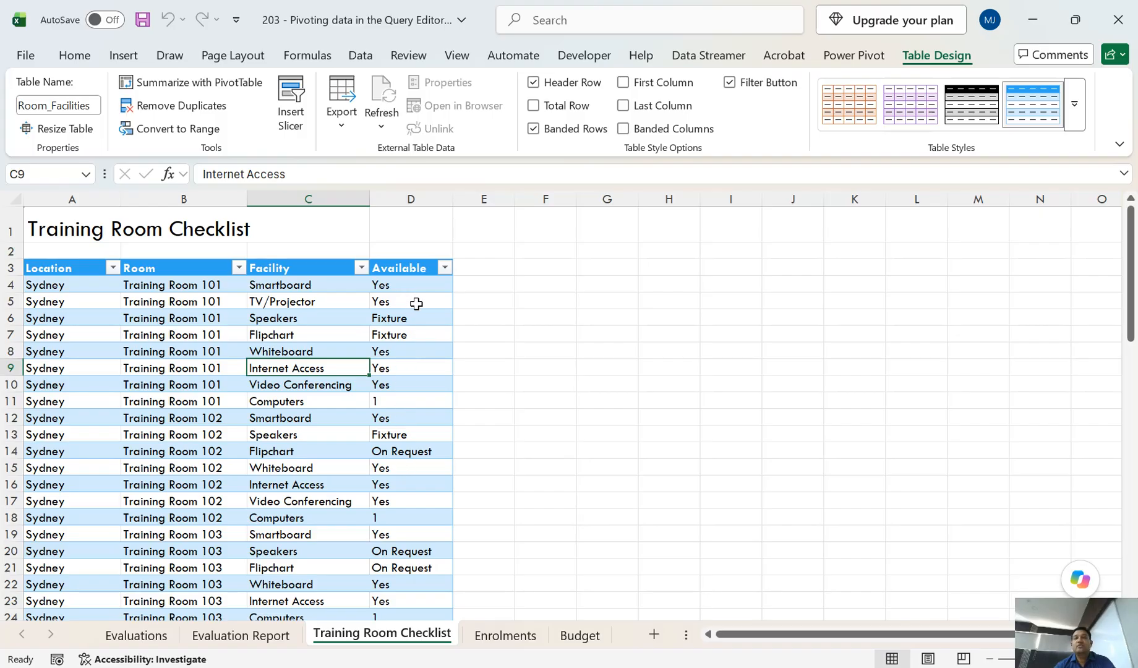
Examine the location, room, facility and availability values in the Training Room Checklist table, from the first Sydney record to the Melbourne rooms
{"action": "left_click", "coordinate": [408, 286]}
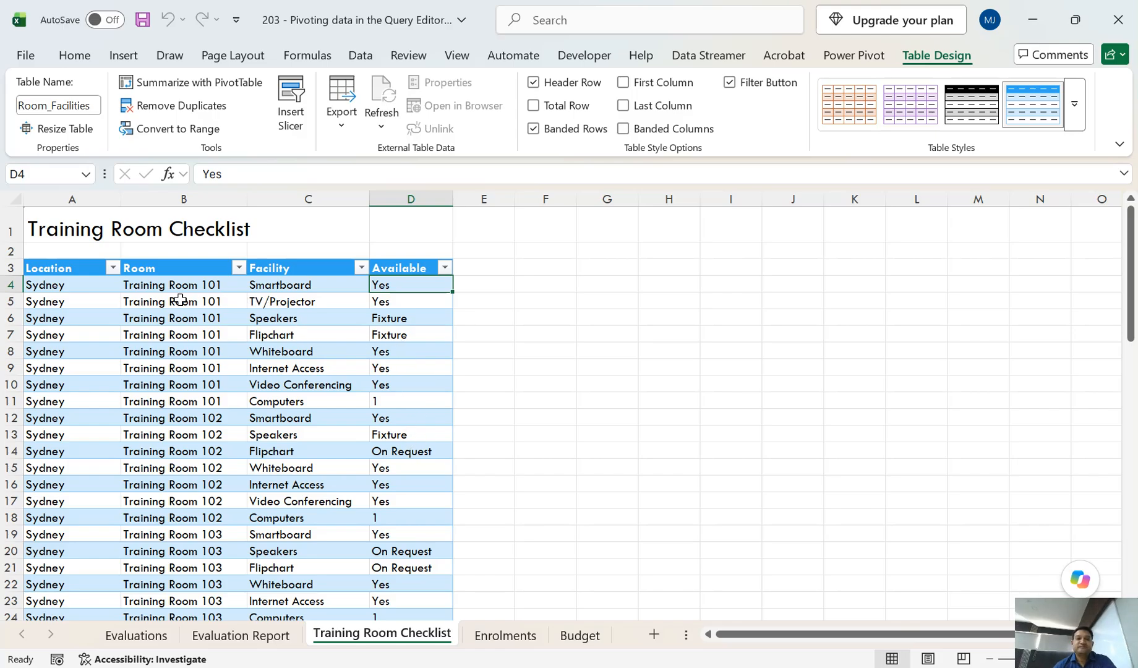
{"action": "left_click", "coordinate": [78, 289]}
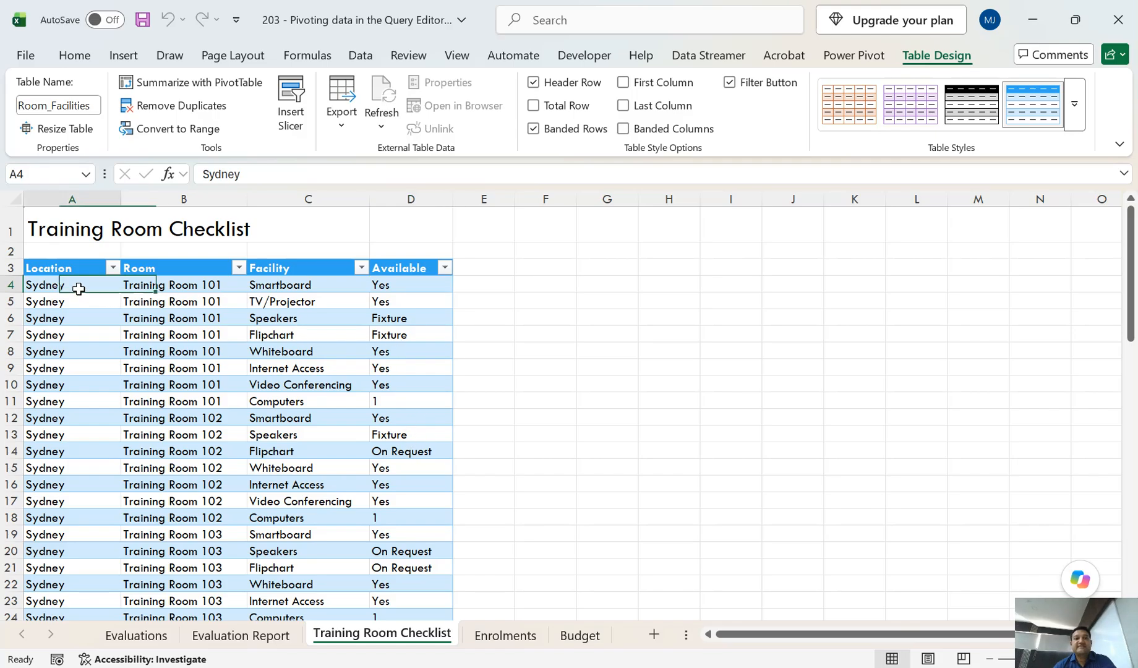
{"action": "left_click", "coordinate": [158, 285]}
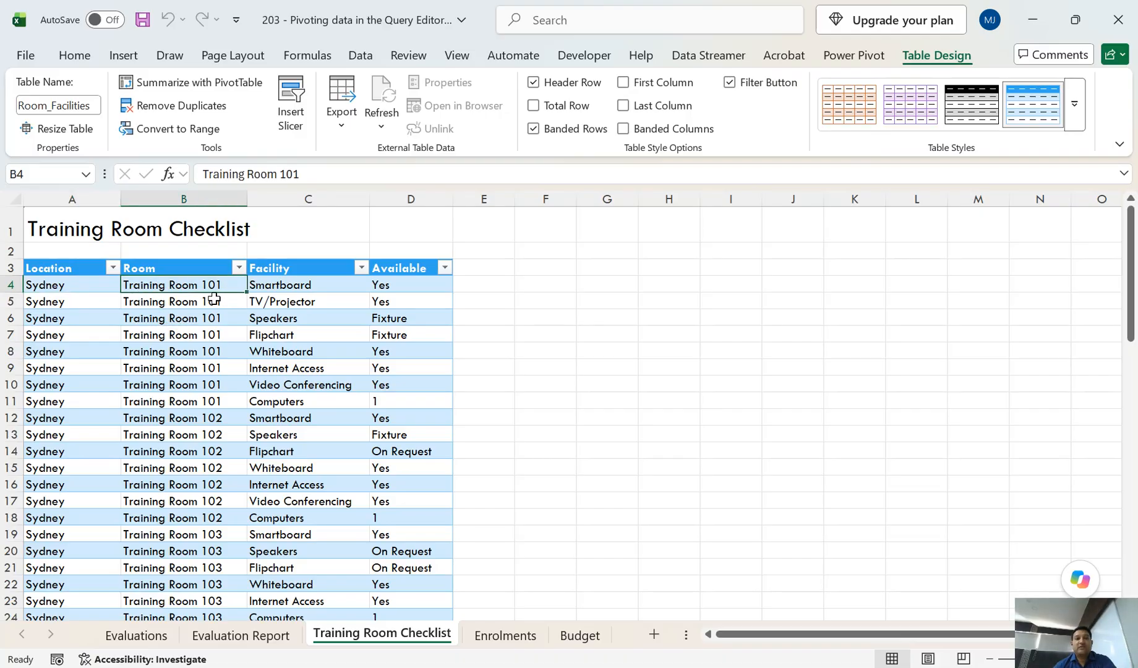
{"action": "left_click", "coordinate": [273, 288]}
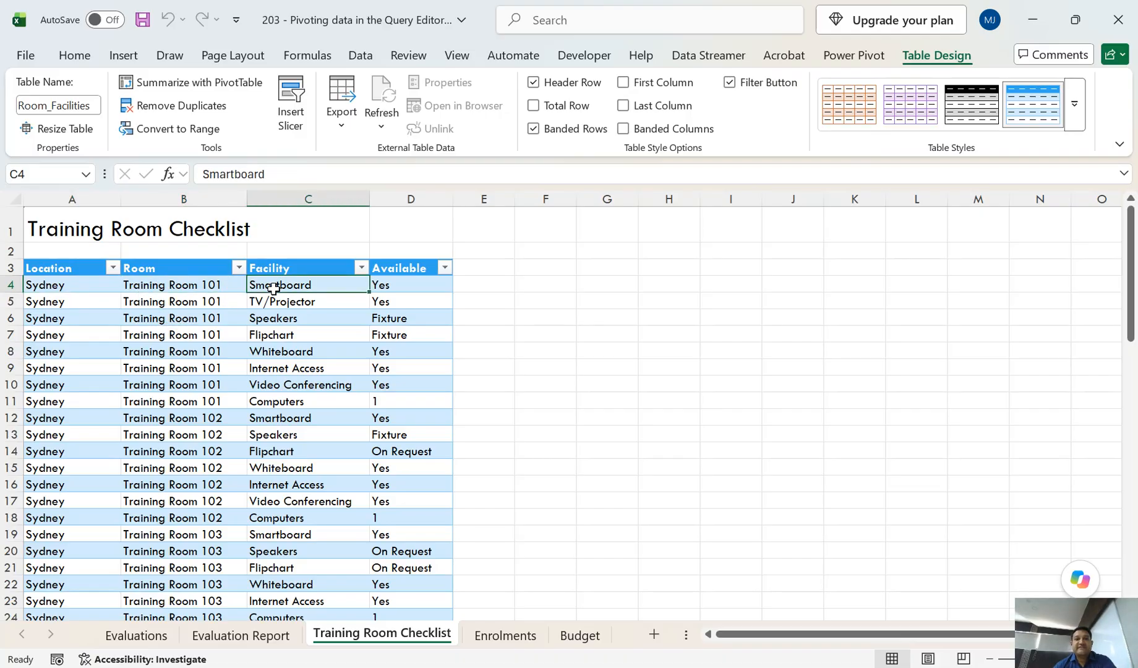
{"action": "left_click", "coordinate": [402, 285]}
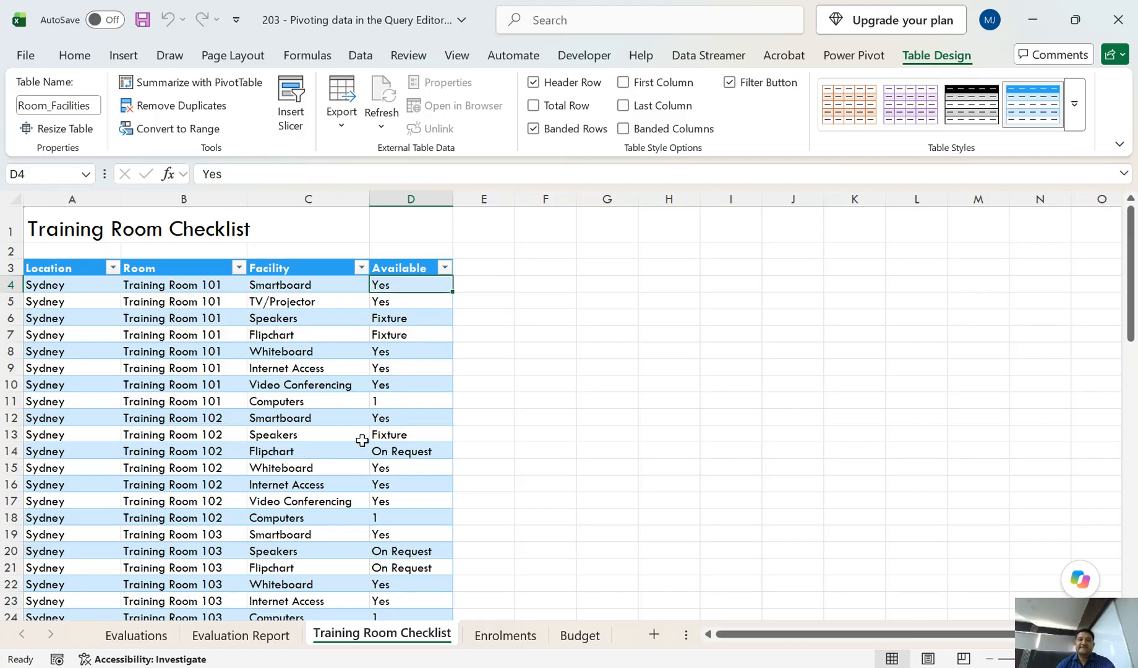
{"action": "scroll", "coordinate": [300, 435], "scroll_direction": "down", "scroll_amount": 5}
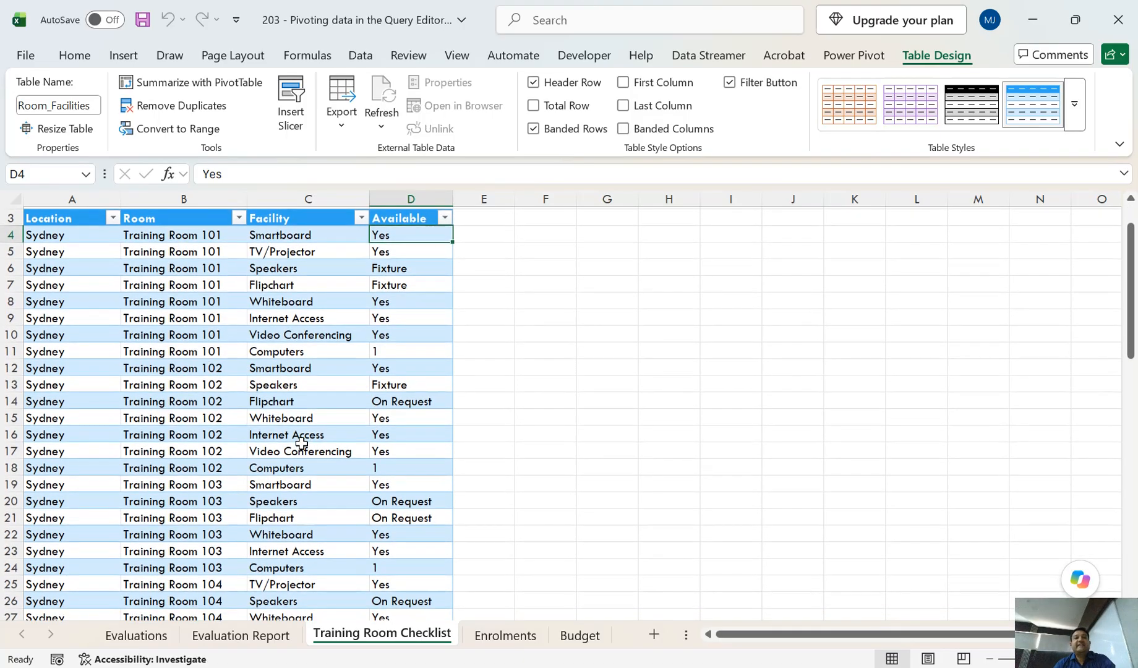
{"action": "scroll", "coordinate": [302, 455], "scroll_direction": "down", "scroll_amount": 4}
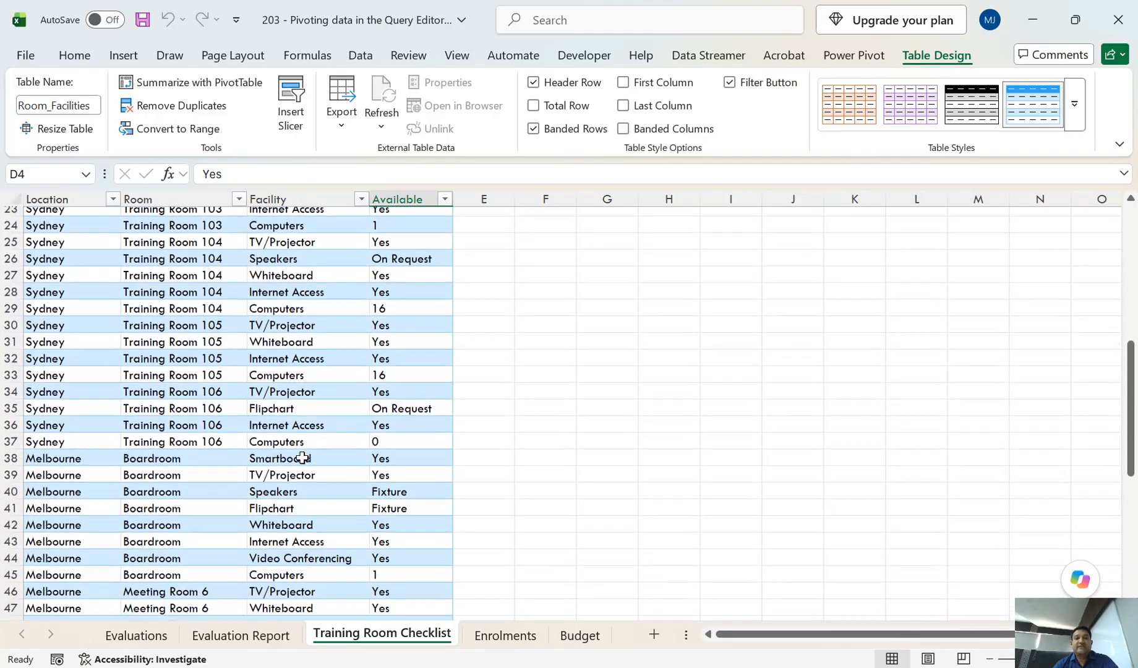
{"action": "scroll", "coordinate": [303, 460], "scroll_direction": "up", "scroll_amount": 4}
{"action": "scroll", "coordinate": [302, 464], "scroll_direction": "up", "scroll_amount": 6}
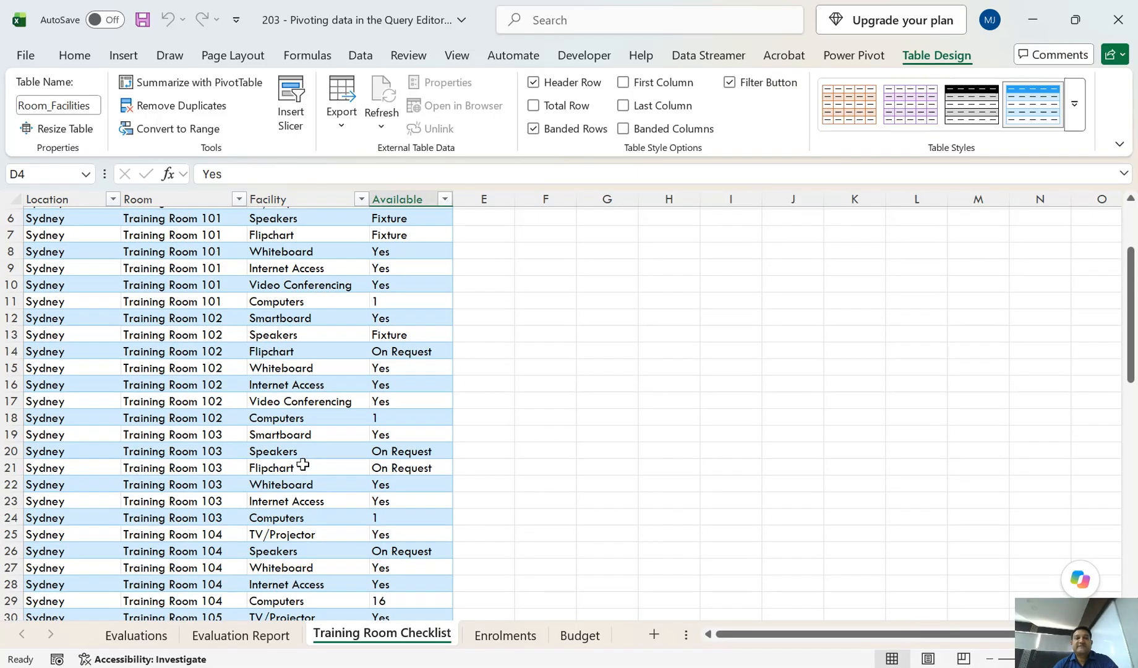
{"action": "left_click", "coordinate": [213, 334]}
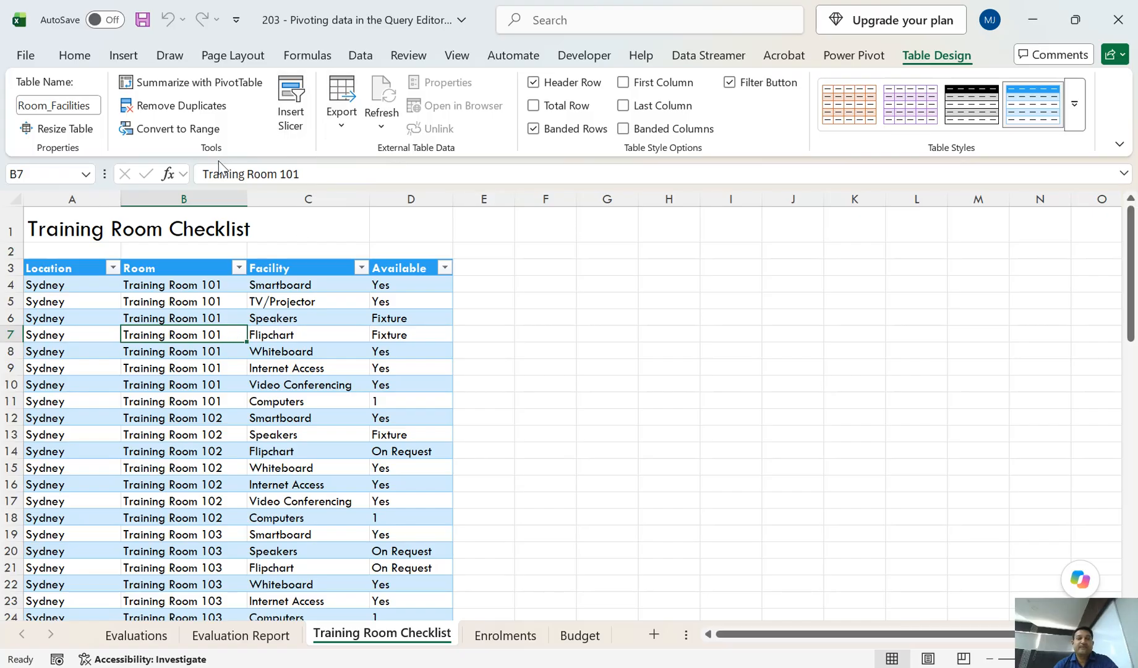
{"action": "left_click", "coordinate": [360, 56]}
{"action": "left_click", "coordinate": [31, 123]}
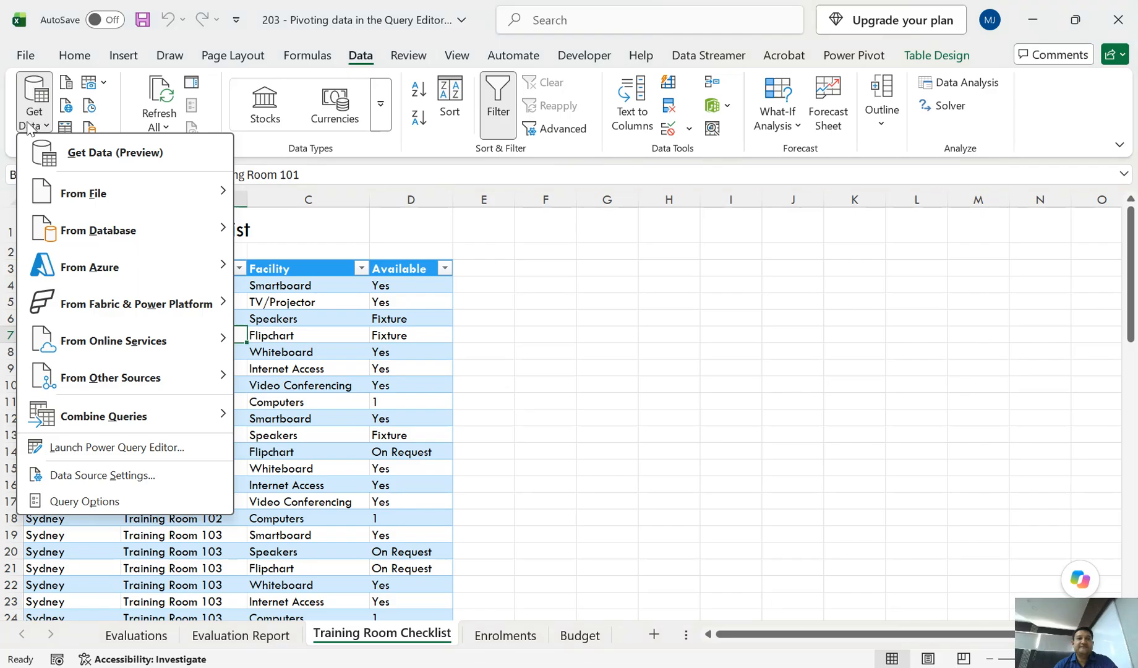
{"action": "mouse_move", "coordinate": [118, 379]}
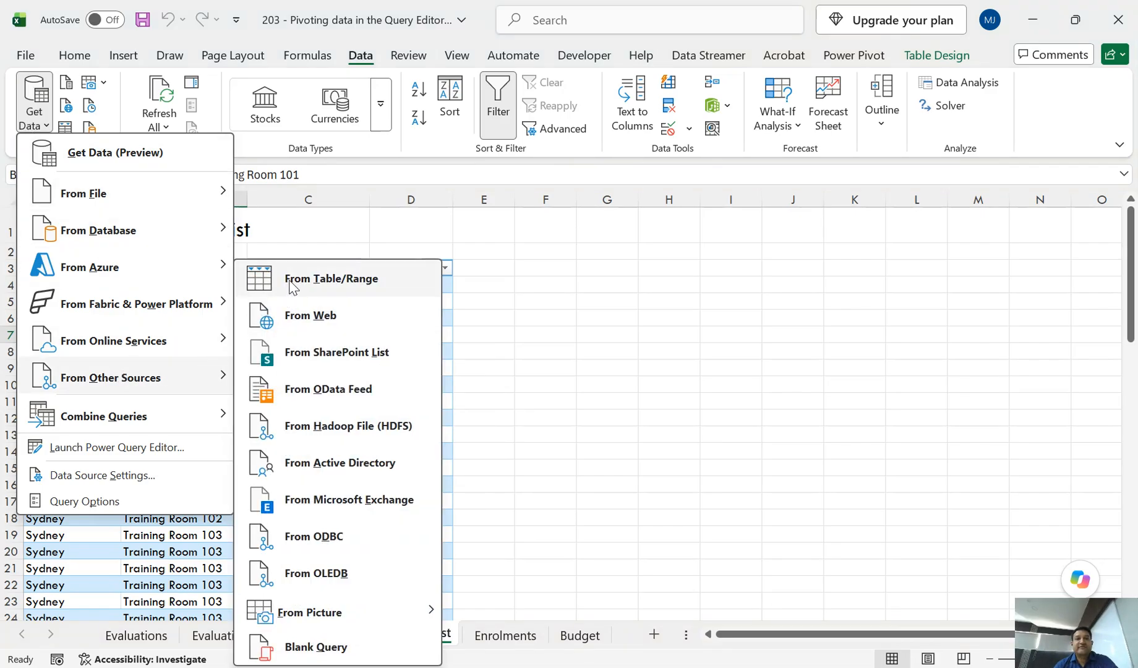
{"action": "key", "text": "Escape"}
{"action": "key", "text": "Escape"}
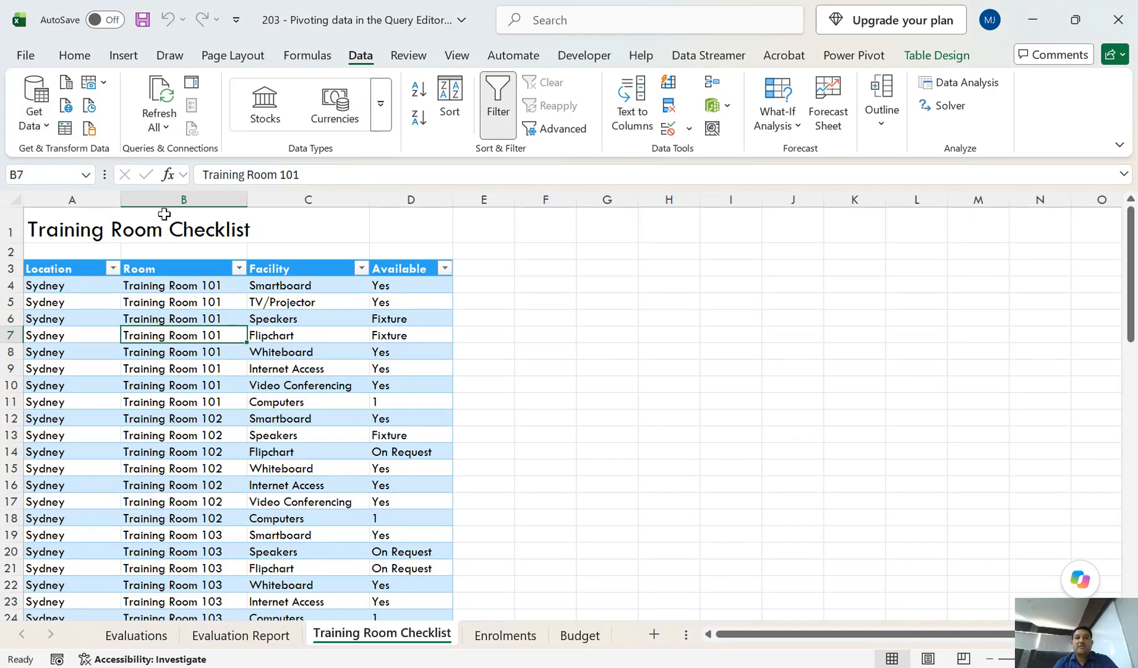
Load the Room_Facilities table into the Power Query Editor as a new query
{"action": "left_click", "coordinate": [67, 133]}
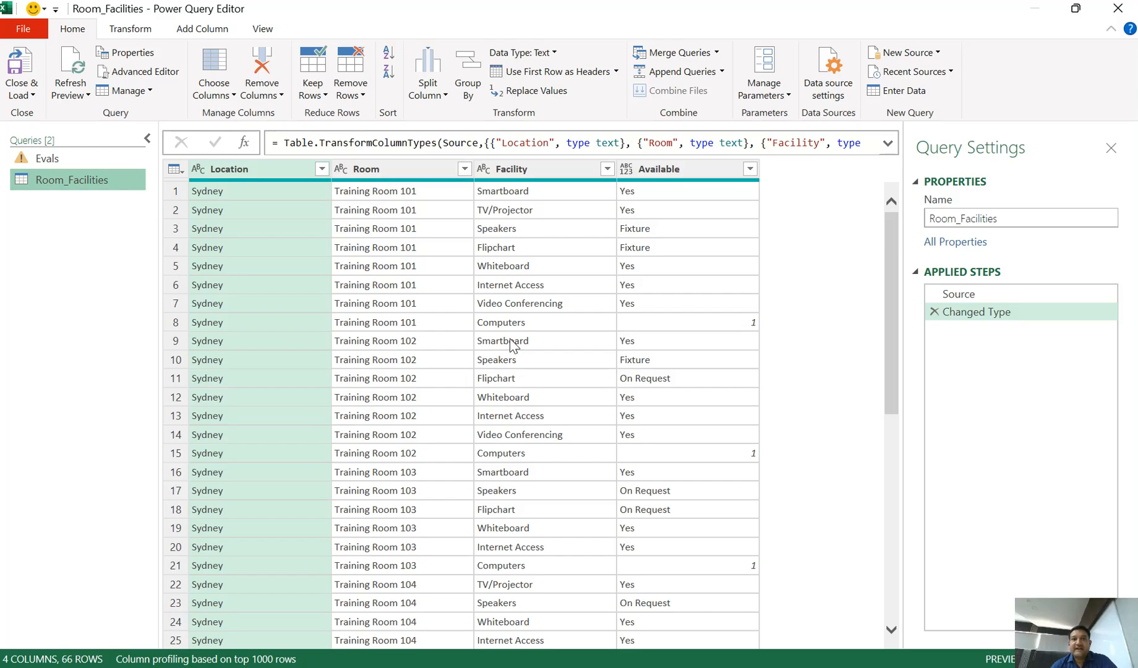
Pivot the Facility column into new columns, using Available as the values column
{"action": "left_click", "coordinate": [530, 173]}
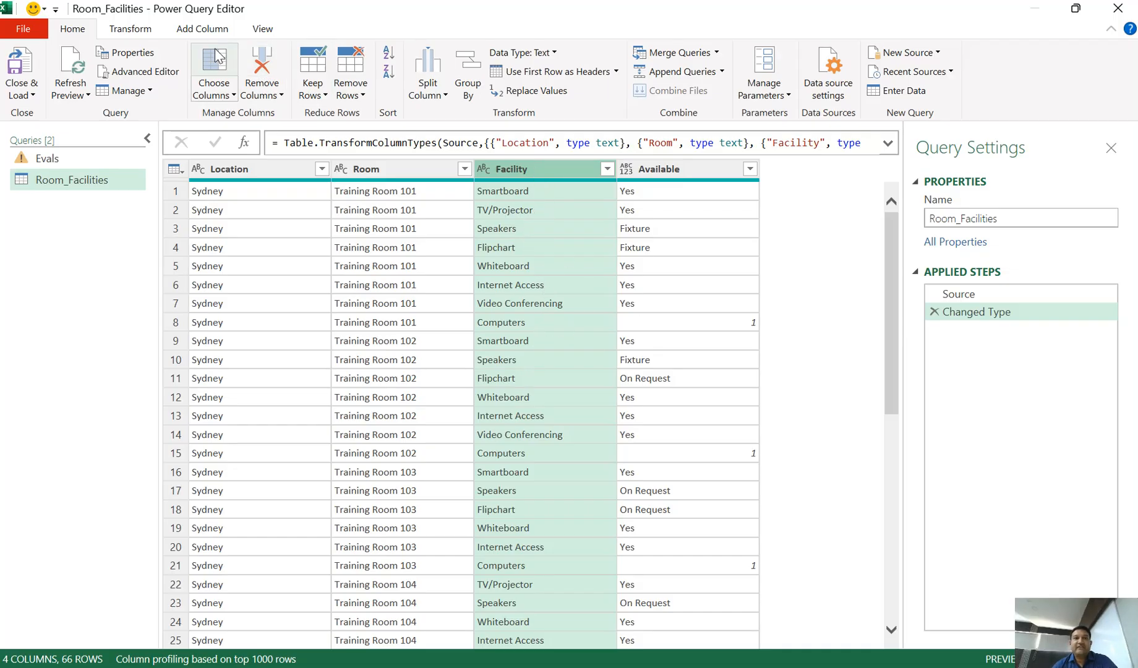
{"action": "left_click", "coordinate": [131, 29]}
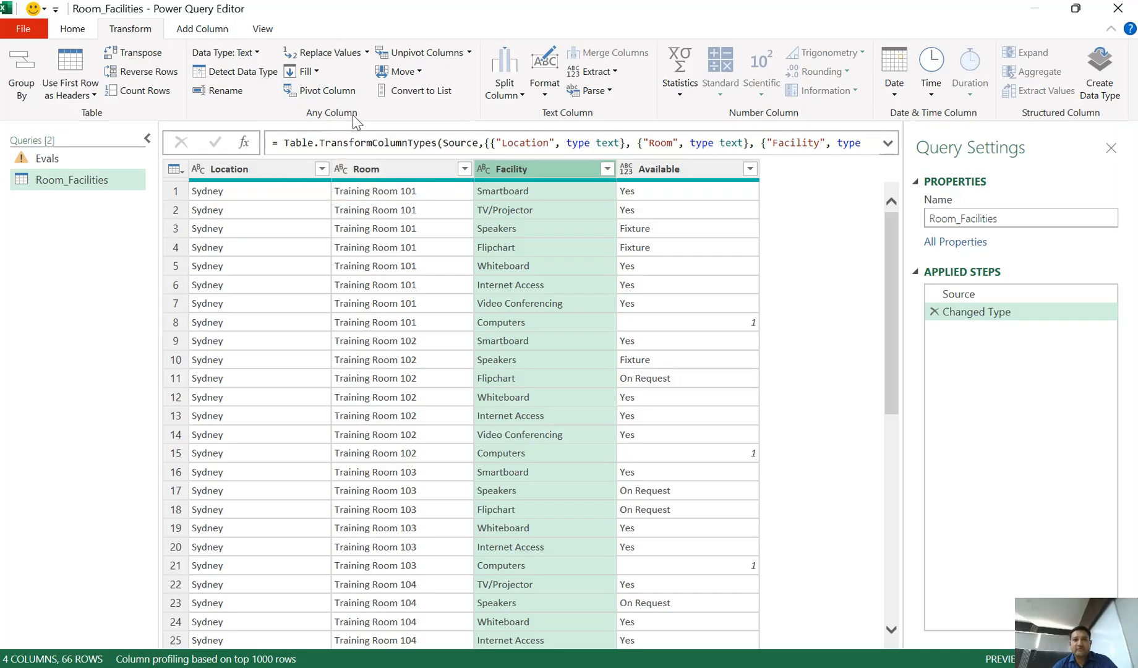
{"action": "left_click", "coordinate": [319, 93]}
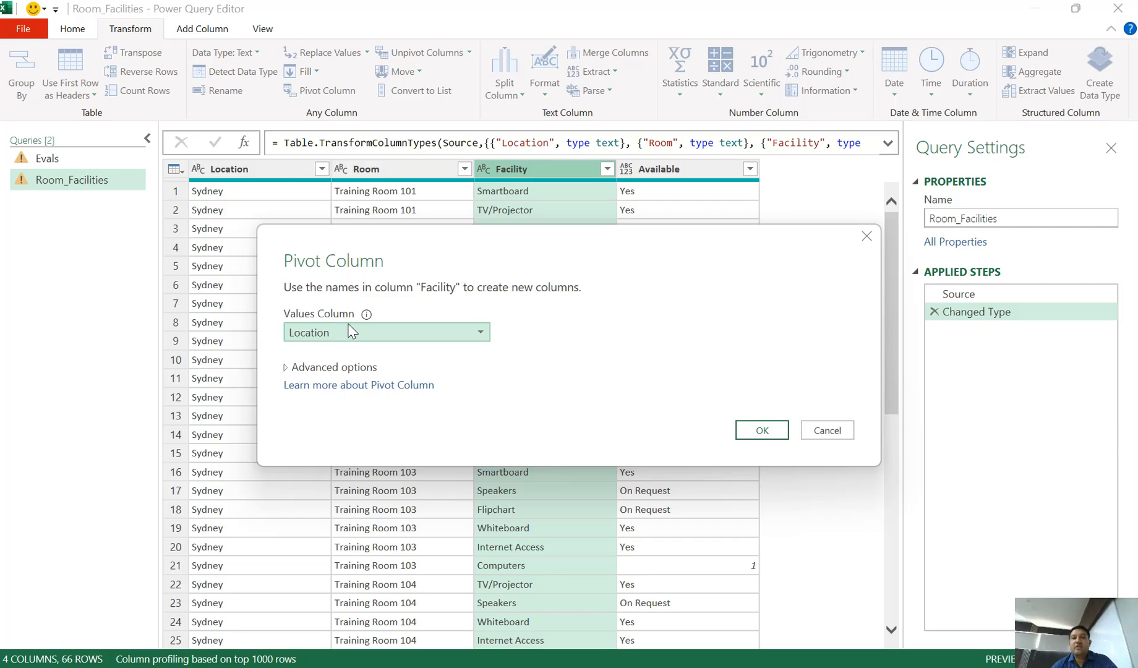
{"action": "left_click", "coordinate": [482, 334]}
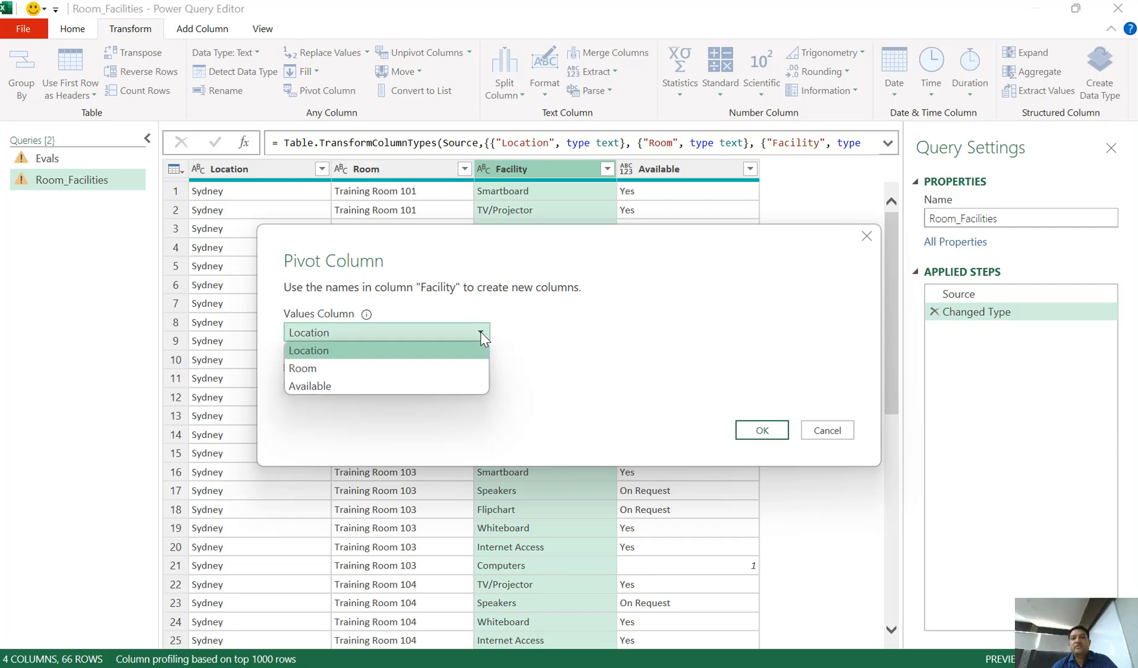
{"action": "left_click", "coordinate": [336, 386]}
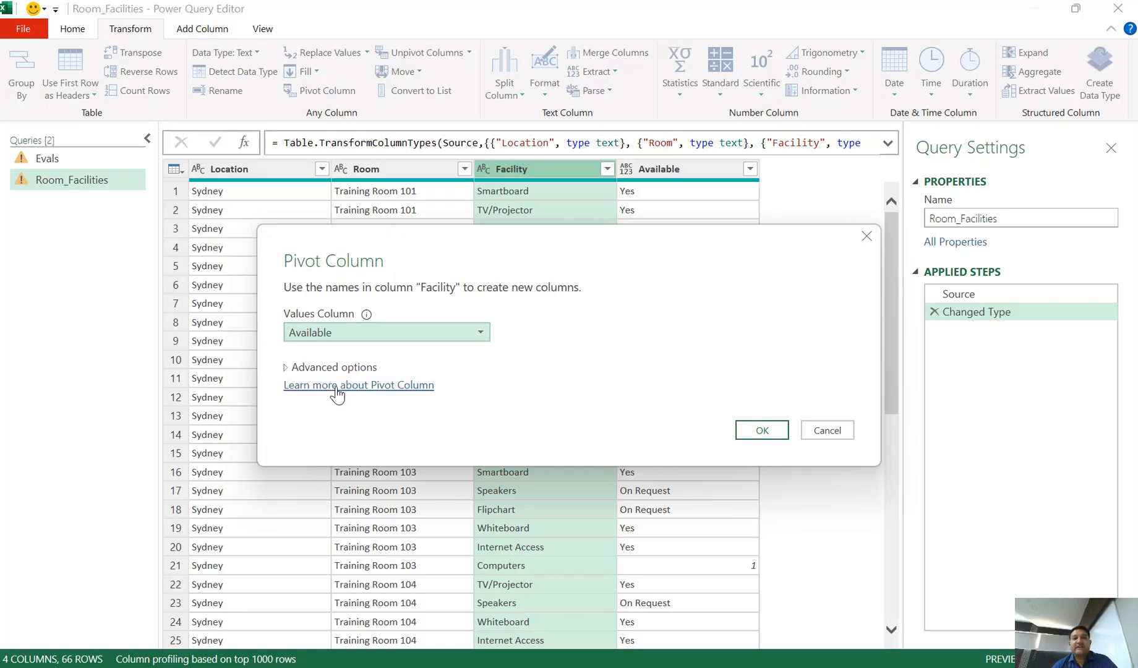
{"action": "left_click", "coordinate": [754, 433]}
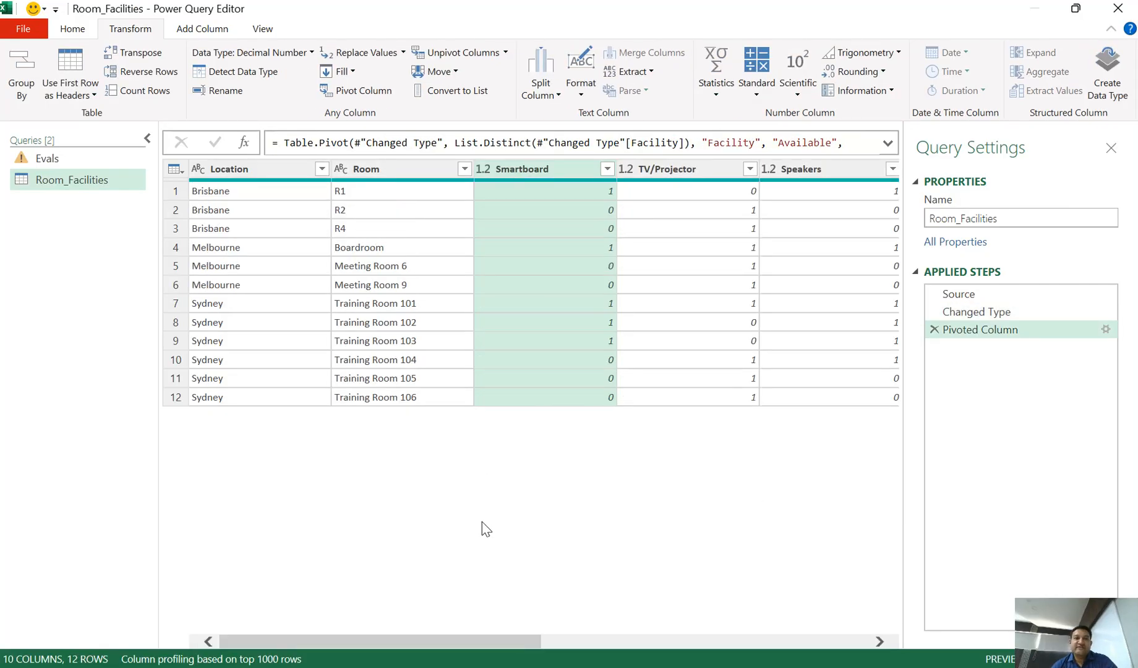
Edit the Pivoted Column step's settings so the aggregate value function is Don't Aggregate
{"action": "mouse_move", "coordinate": [456, 642]}
{"action": "left_mouse_down"}
{"action": "mouse_move", "coordinate": [518, 638]}
{"action": "mouse_move", "coordinate": [440, 637]}
{"action": "left_mouse_up"}
{"action": "left_click_drag", "start_coordinate": [510, 641], "coordinate": [440, 613]}
{"action": "left_click", "coordinate": [1106, 329]}
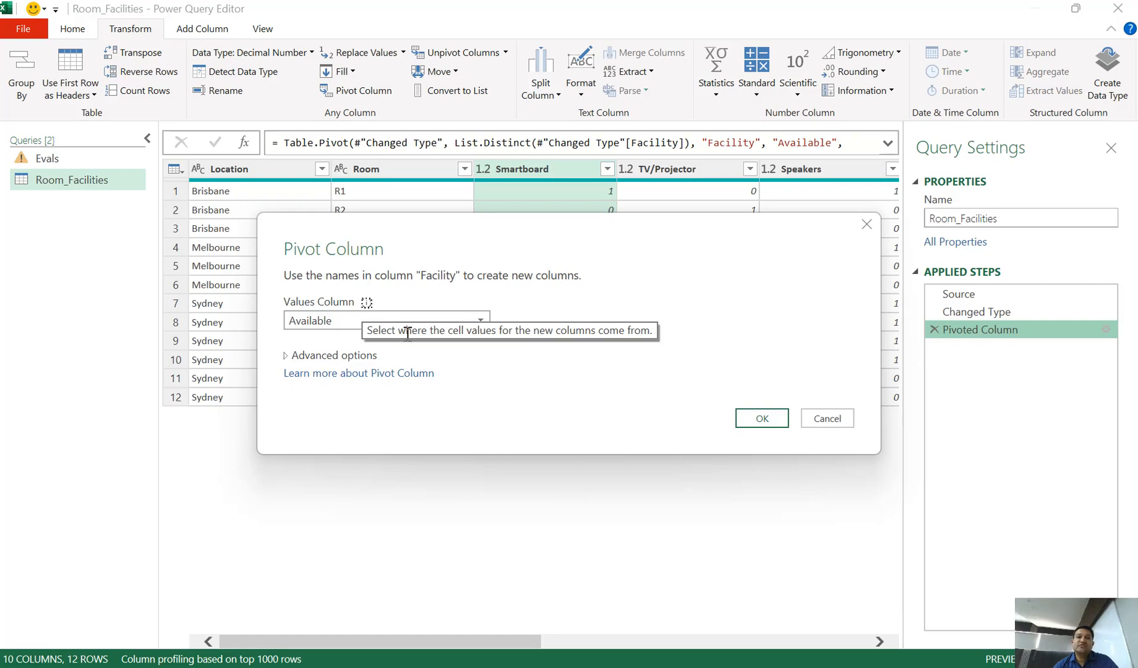
{"action": "left_click", "coordinate": [287, 360]}
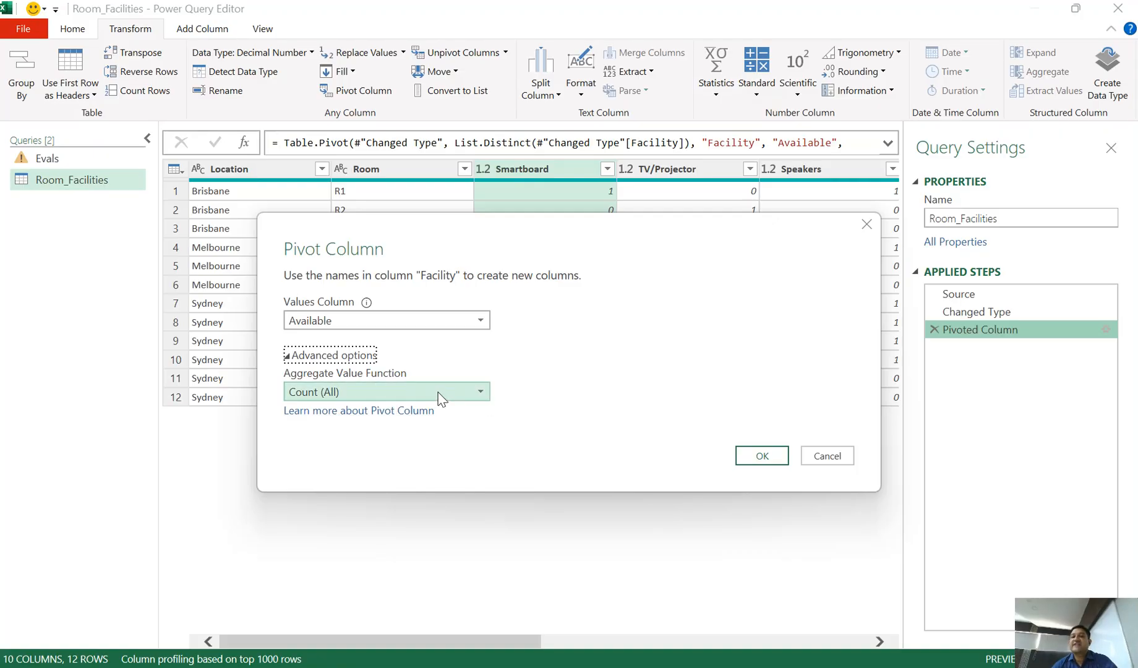
{"action": "left_click", "coordinate": [480, 392]}
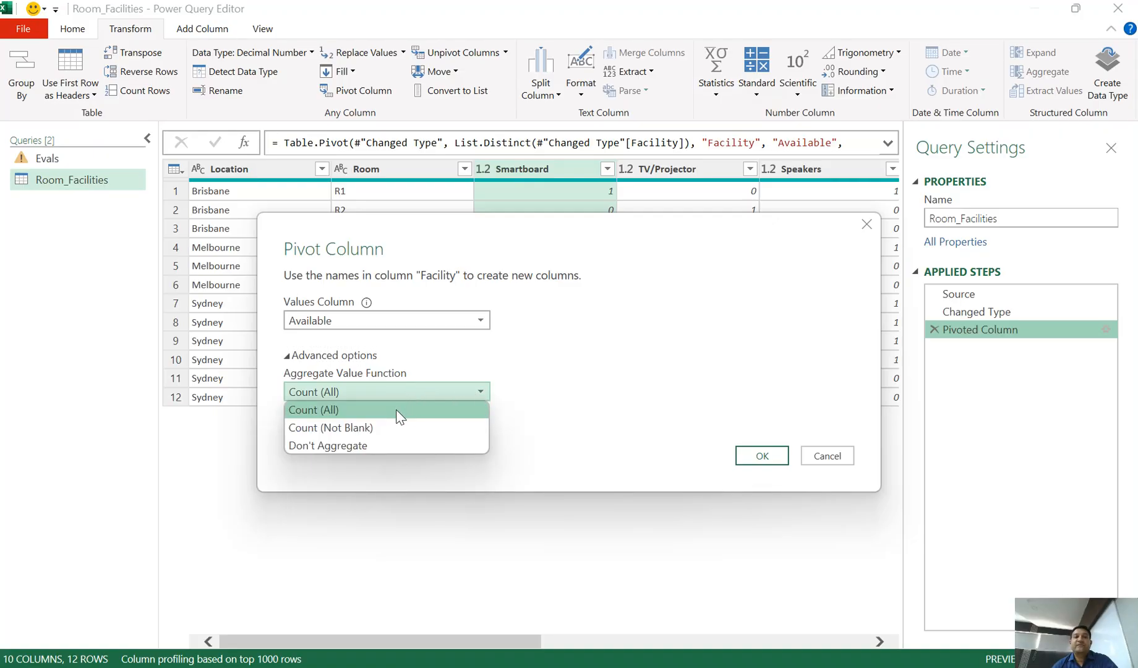
{"action": "left_click", "coordinate": [355, 448]}
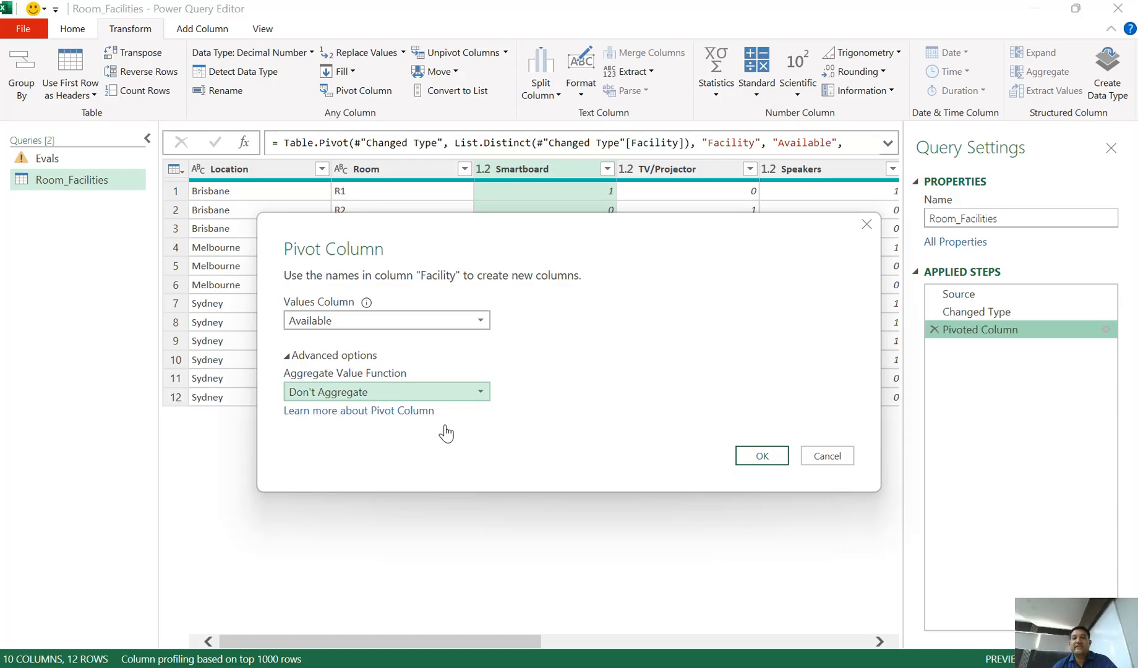
{"action": "left_click", "coordinate": [758, 458]}
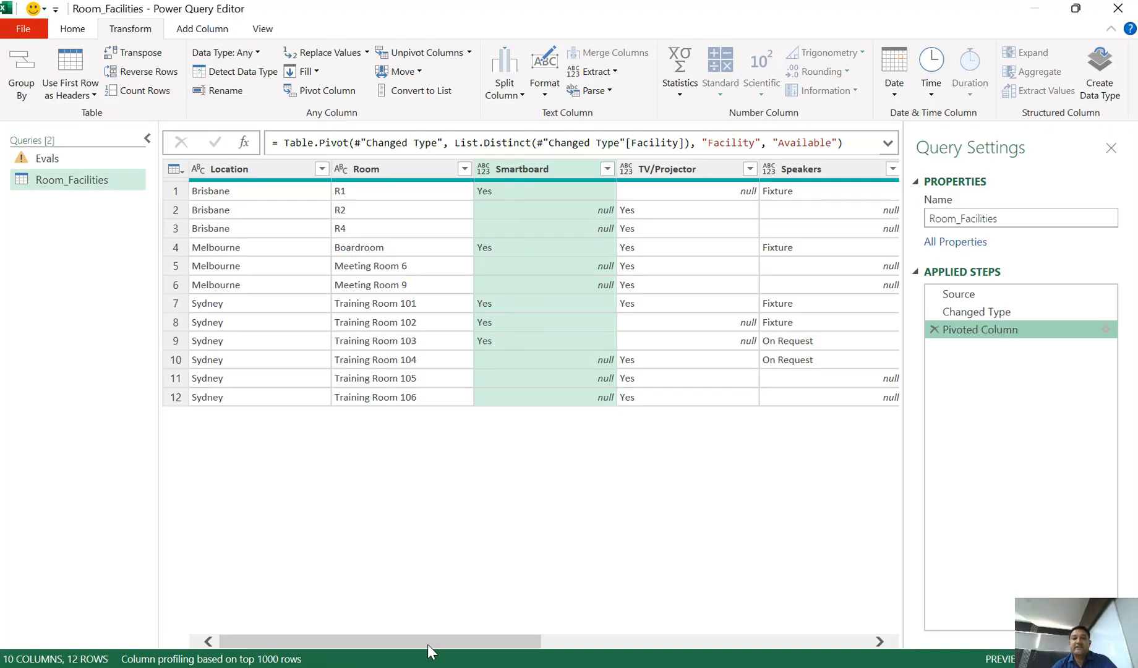
Examine the pivoted facility columns from Smartboard through Computers for every location and room
{"action": "left_click_drag", "start_coordinate": [427, 644], "coordinate": [503, 615]}
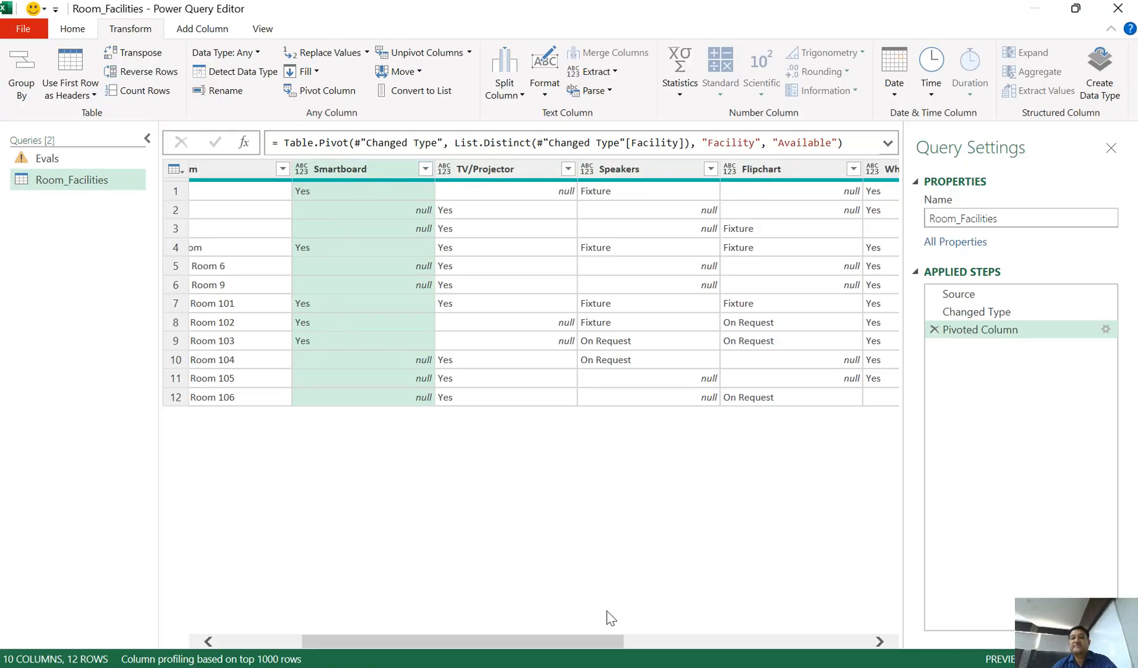
{"action": "left_click_drag", "start_coordinate": [600, 643], "coordinate": [651, 640]}
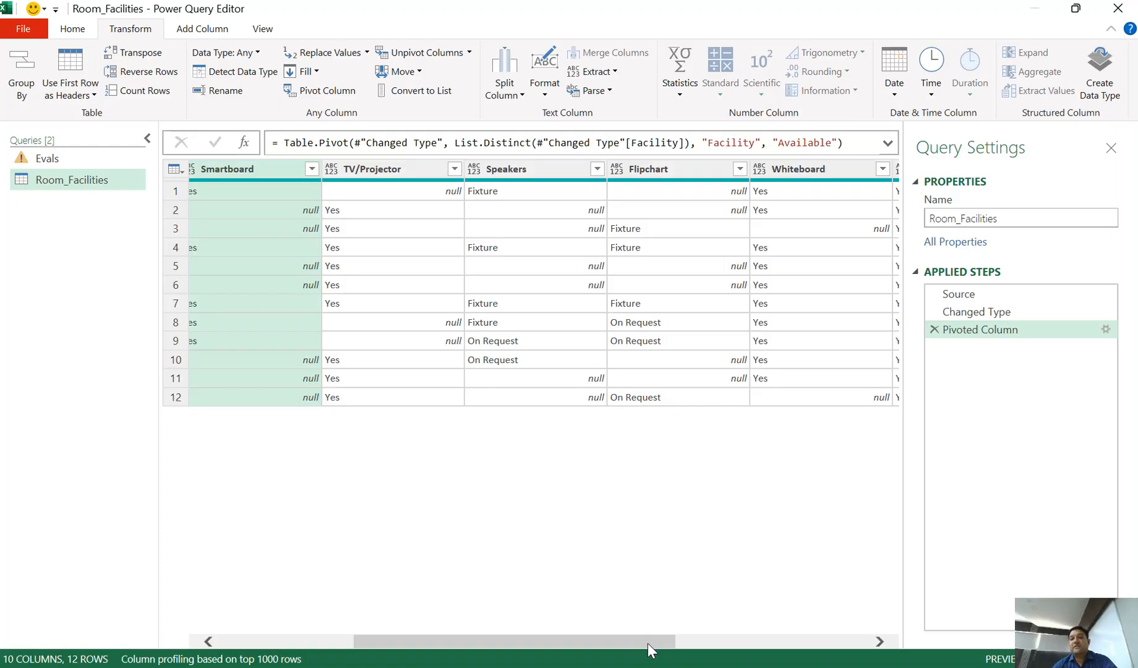
{"action": "left_click_drag", "start_coordinate": [647, 644], "coordinate": [863, 647]}
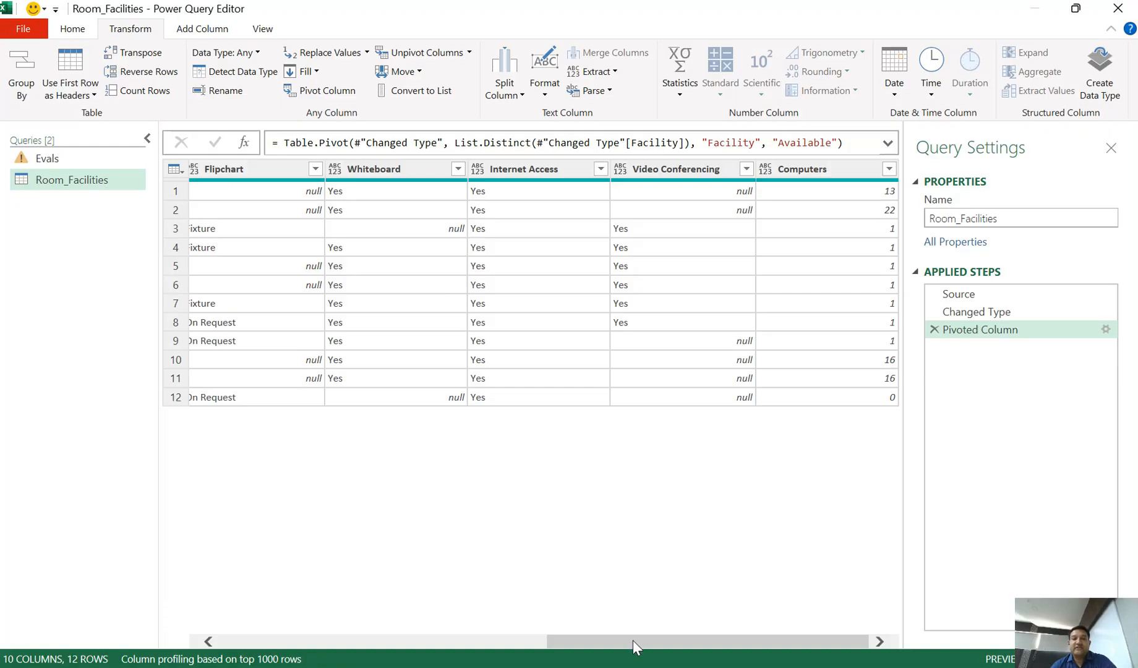
{"action": "left_click_drag", "start_coordinate": [634, 641], "coordinate": [246, 634]}
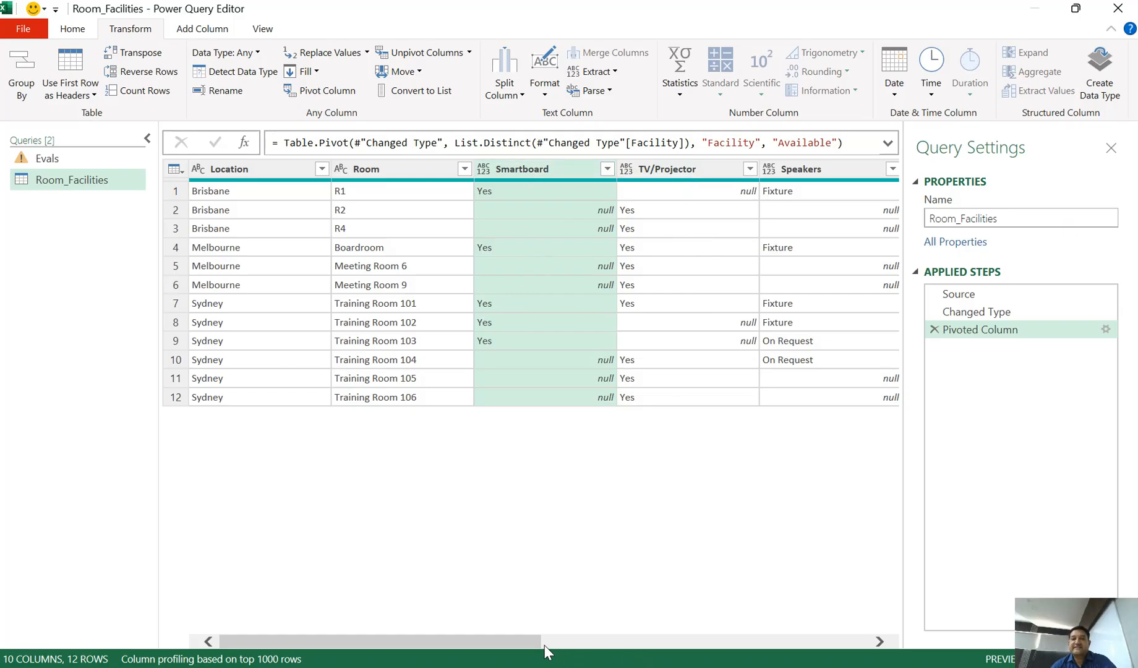
{"action": "left_click_drag", "start_coordinate": [523, 641], "coordinate": [659, 638]}
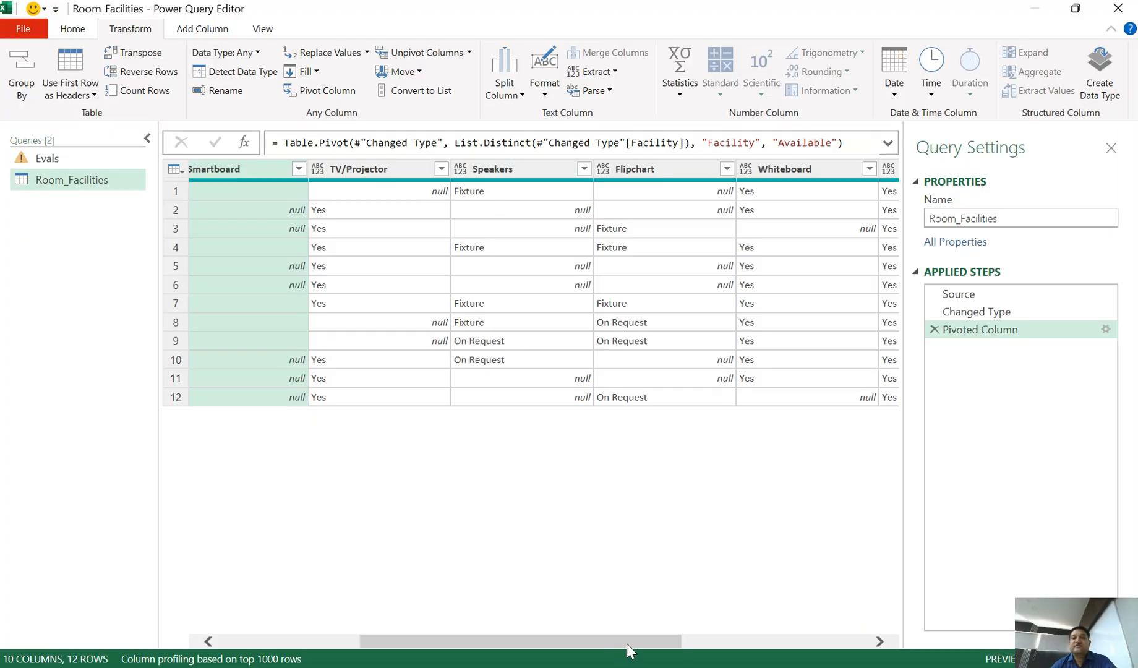
{"action": "left_click_drag", "start_coordinate": [626, 642], "coordinate": [836, 640]}
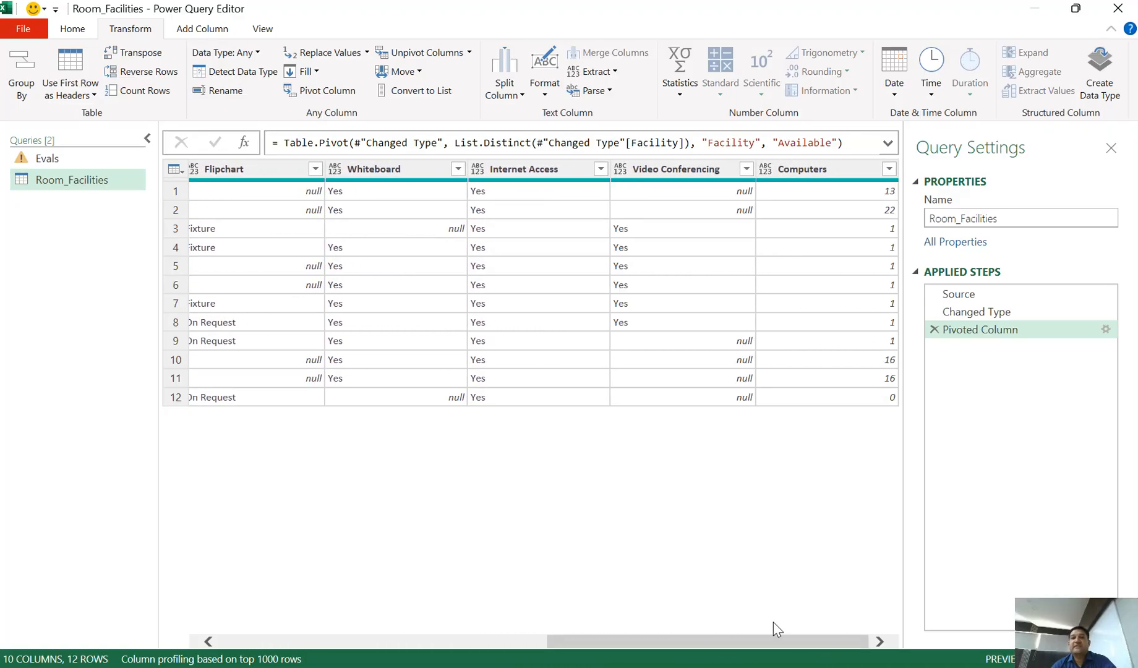
{"action": "left_click_drag", "start_coordinate": [741, 643], "coordinate": [361, 615]}
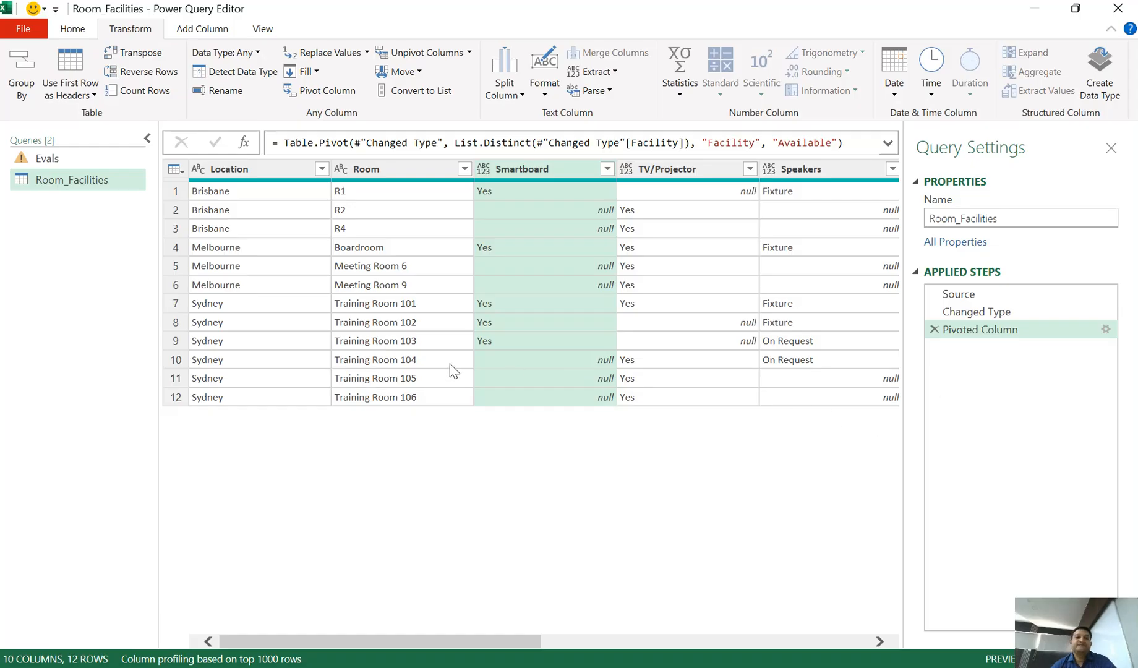
Close the query editor and load the pivoted Room_Facilities query into the workbook
{"action": "left_click", "coordinate": [73, 31]}
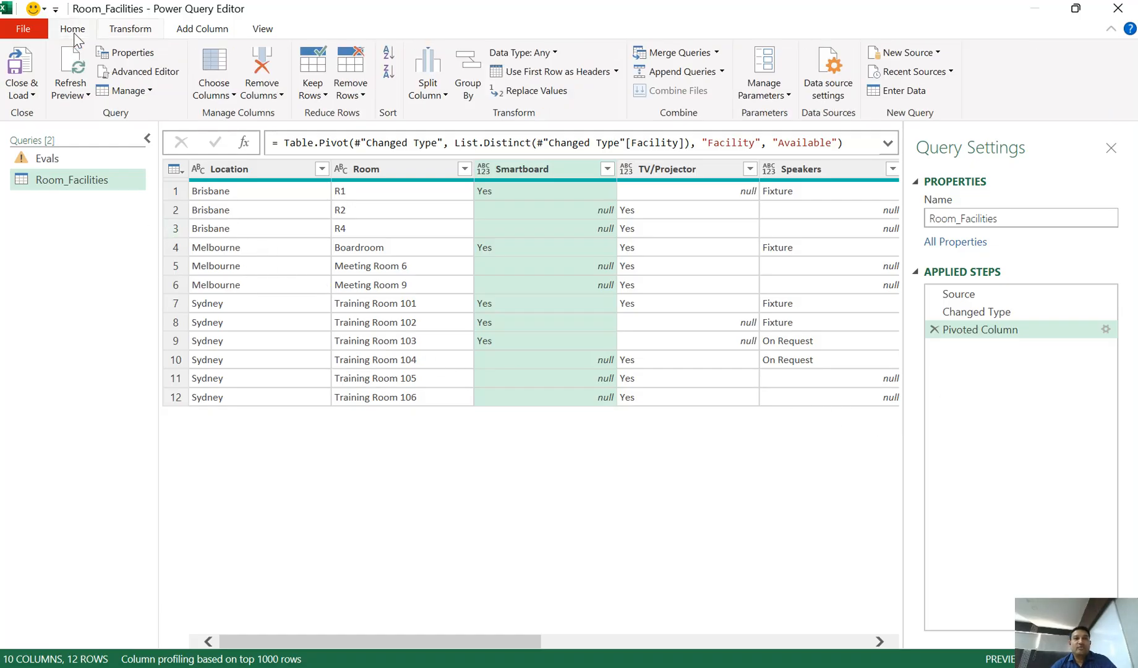
{"action": "left_click", "coordinate": [33, 94]}
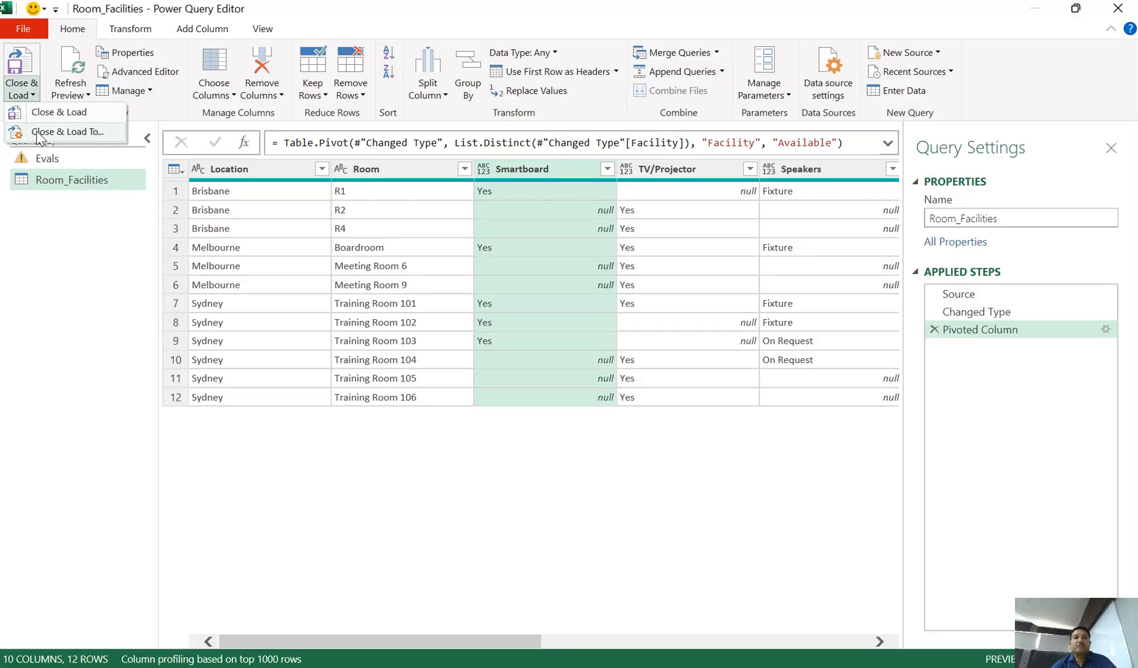
{"action": "left_click", "coordinate": [26, 62]}
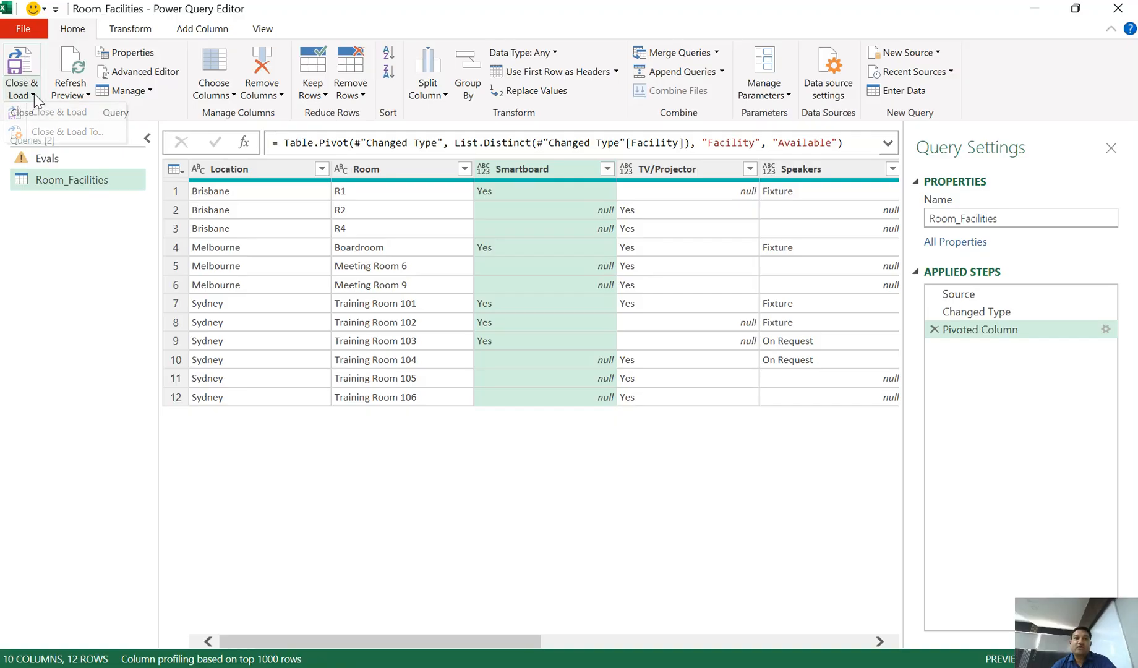
{"action": "left_click", "coordinate": [26, 62]}
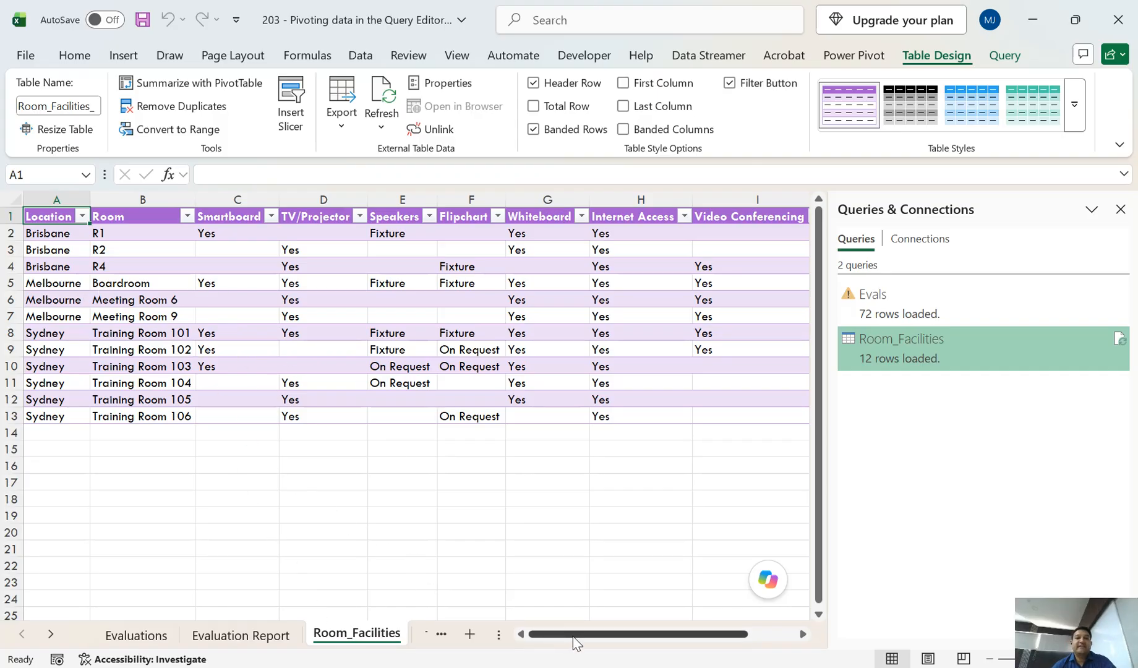
{"action": "mouse_move", "coordinate": [575, 643]}
{"action": "left_mouse_down"}
{"action": "mouse_move", "coordinate": [669, 644]}
{"action": "mouse_move", "coordinate": [597, 642]}
{"action": "left_mouse_up"}
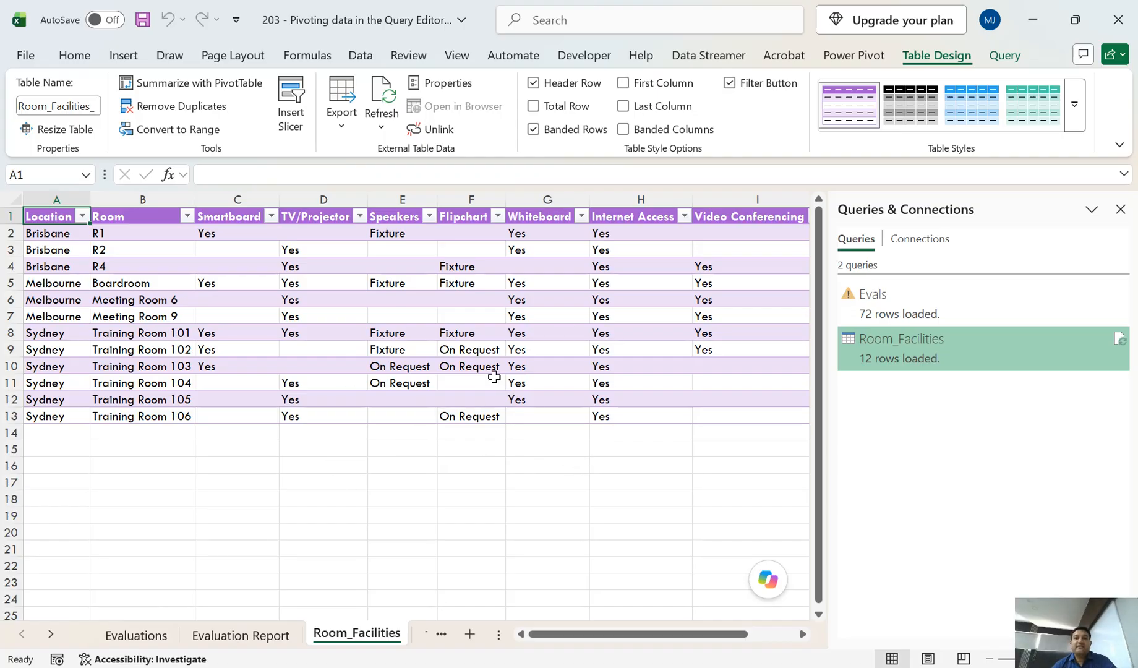
Open the Evals query for editing in the Power Query Editor
{"action": "mouse_move", "coordinate": [896, 309]}
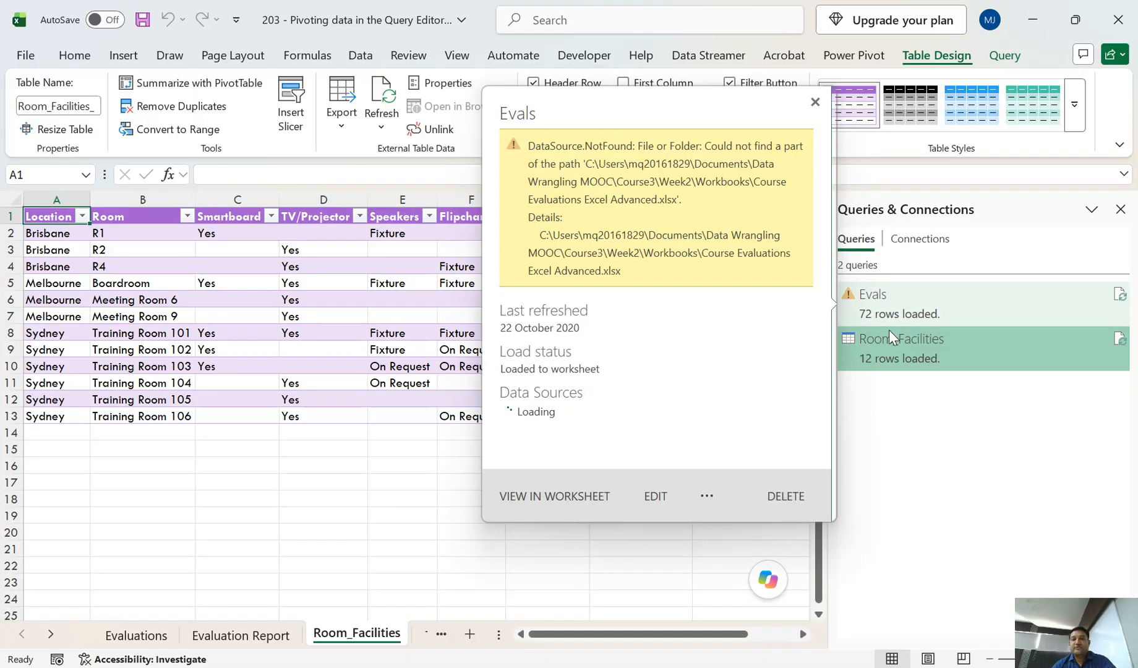
{"action": "left_click", "coordinate": [919, 303]}
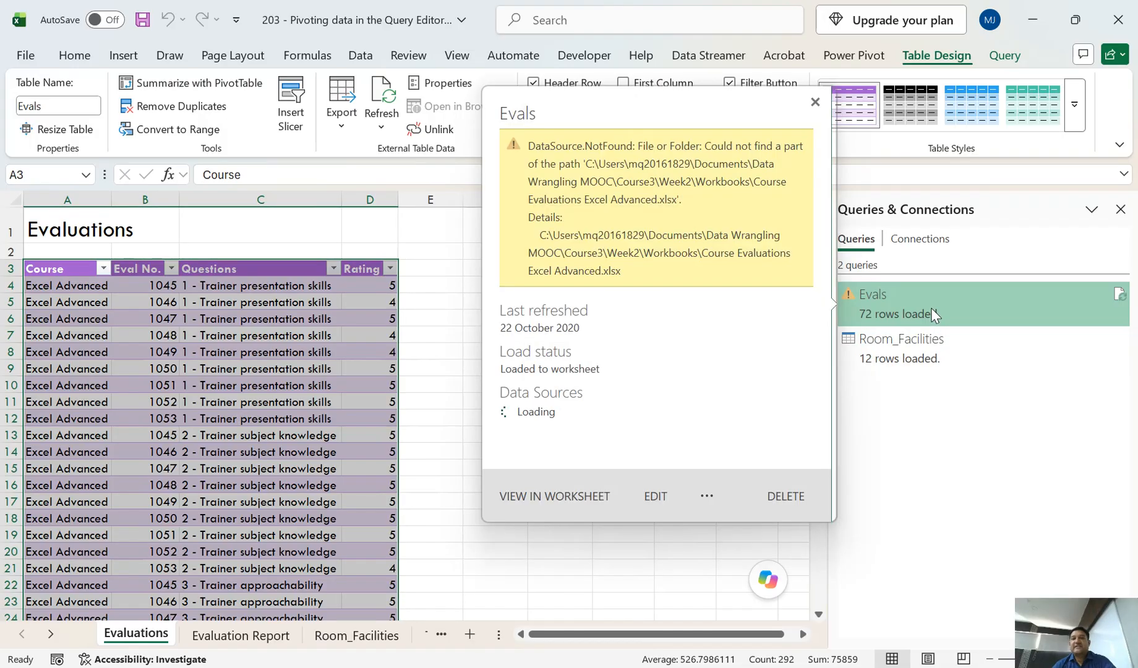
{"action": "double_click", "coordinate": [934, 314]}
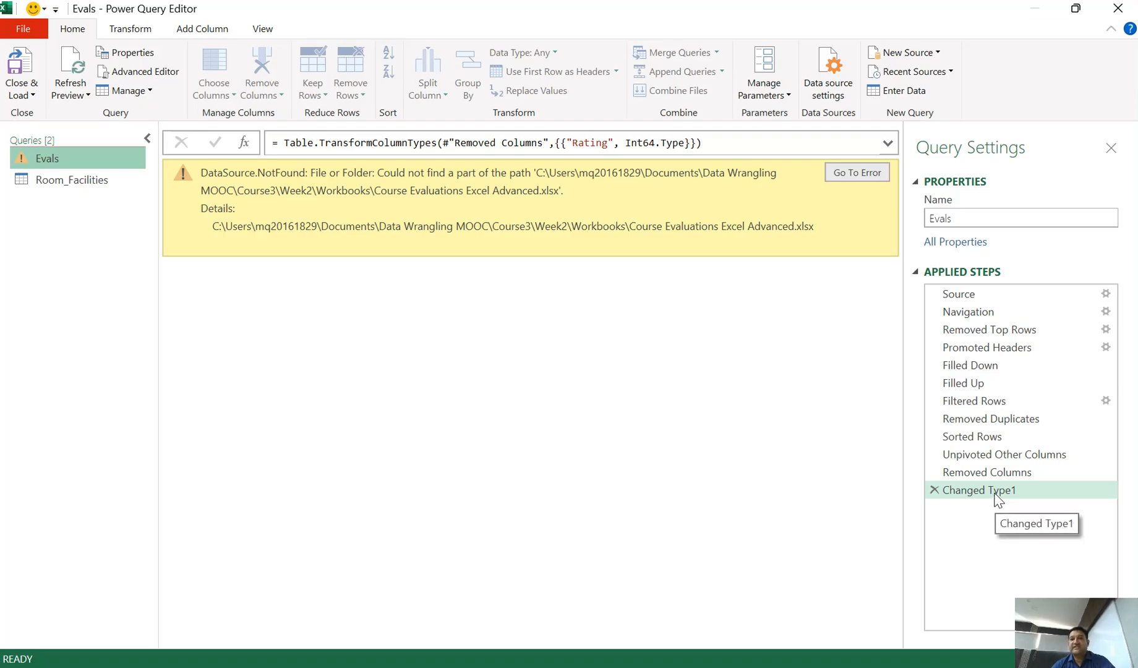
Repoint the Evals query's Source step to Course Evaluations Excel Advanced.xlsx in the EPT - UNIT - 2 folder
{"action": "left_click", "coordinate": [1105, 295]}
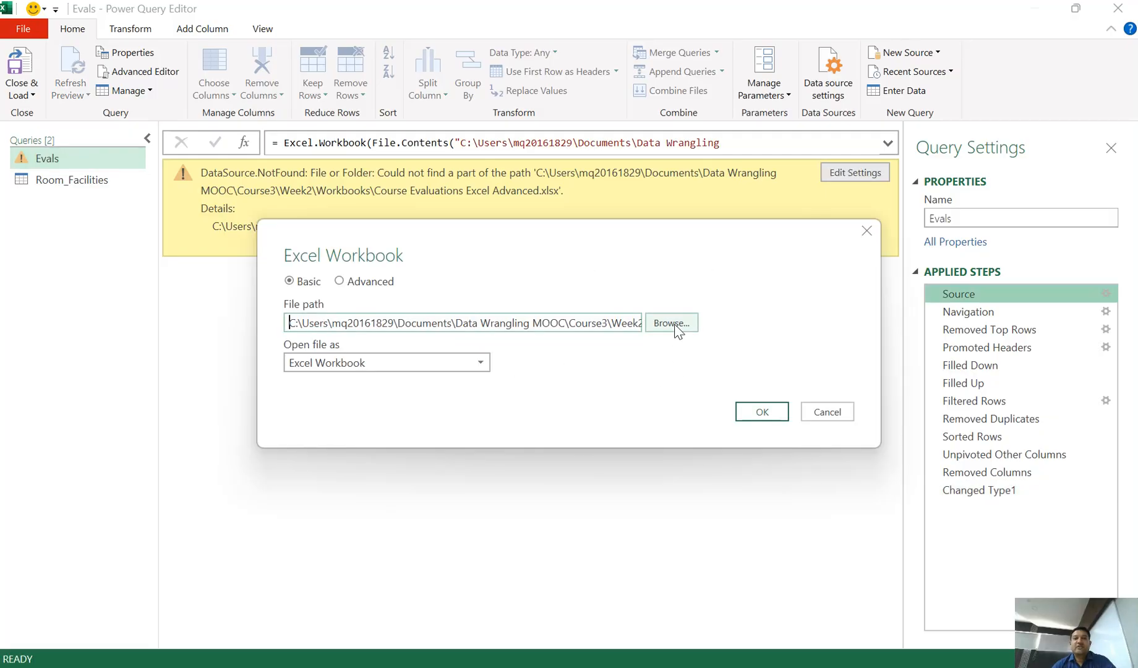
{"action": "left_click", "coordinate": [675, 324]}
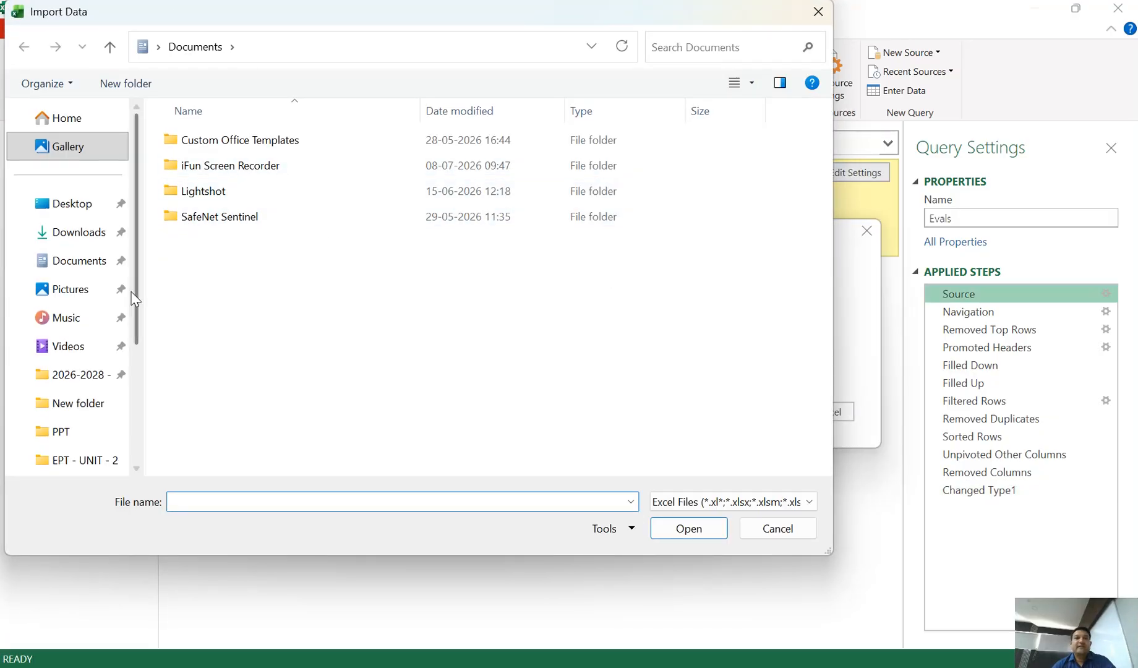
{"action": "left_click", "coordinate": [77, 461]}
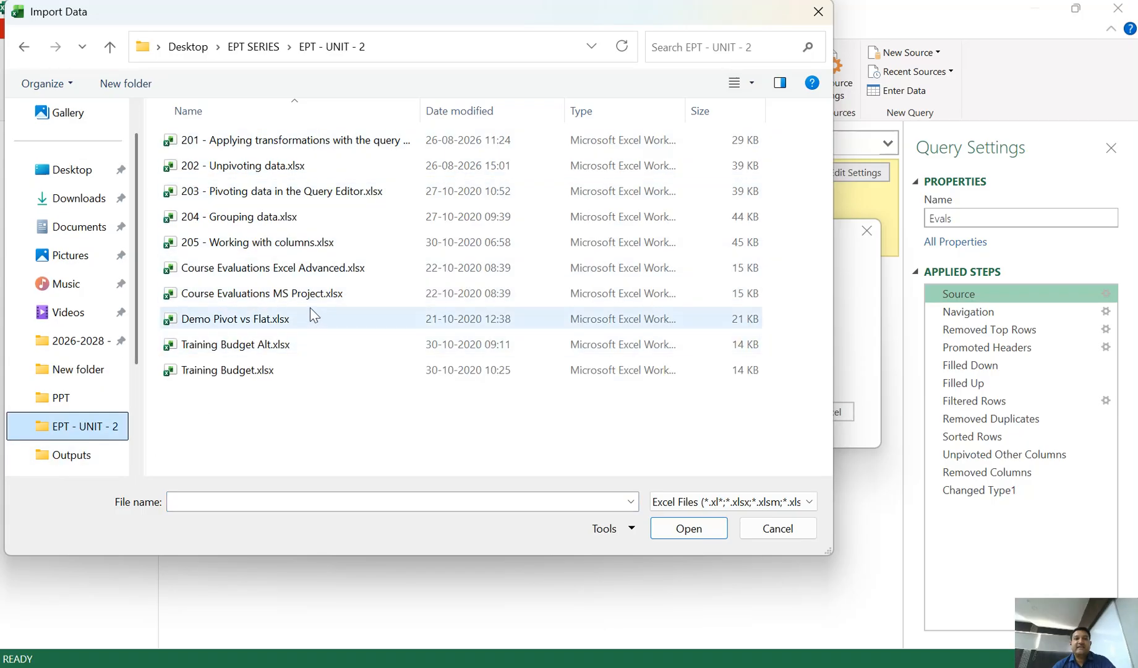
{"action": "left_click", "coordinate": [258, 278]}
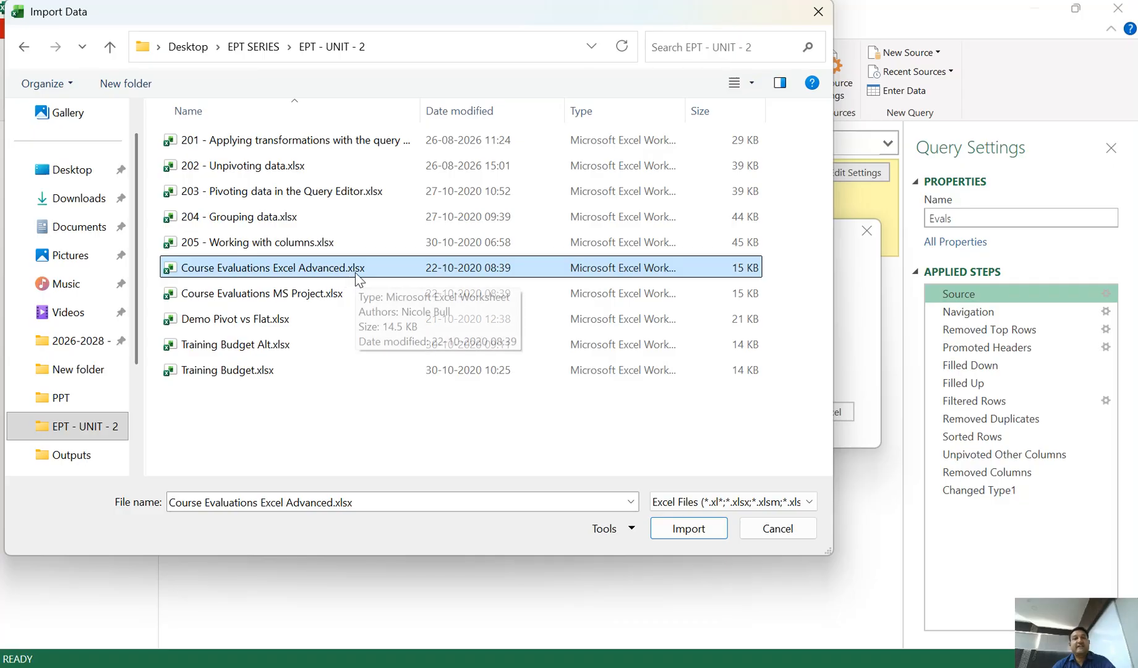
{"action": "left_click", "coordinate": [691, 530]}
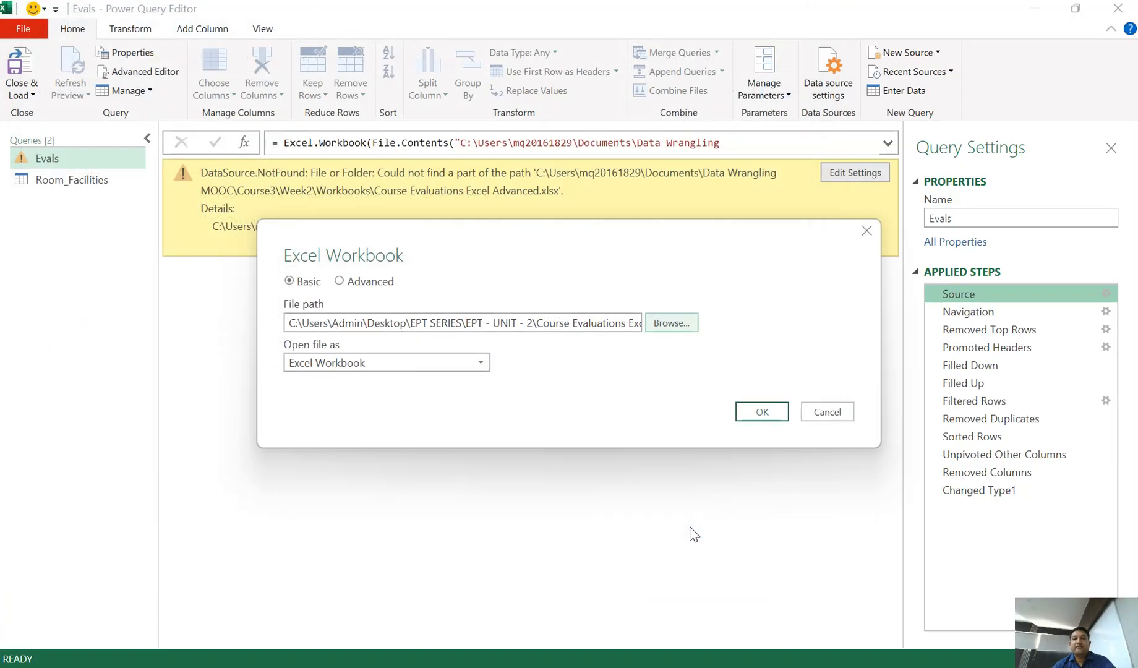
{"action": "left_click", "coordinate": [762, 413]}
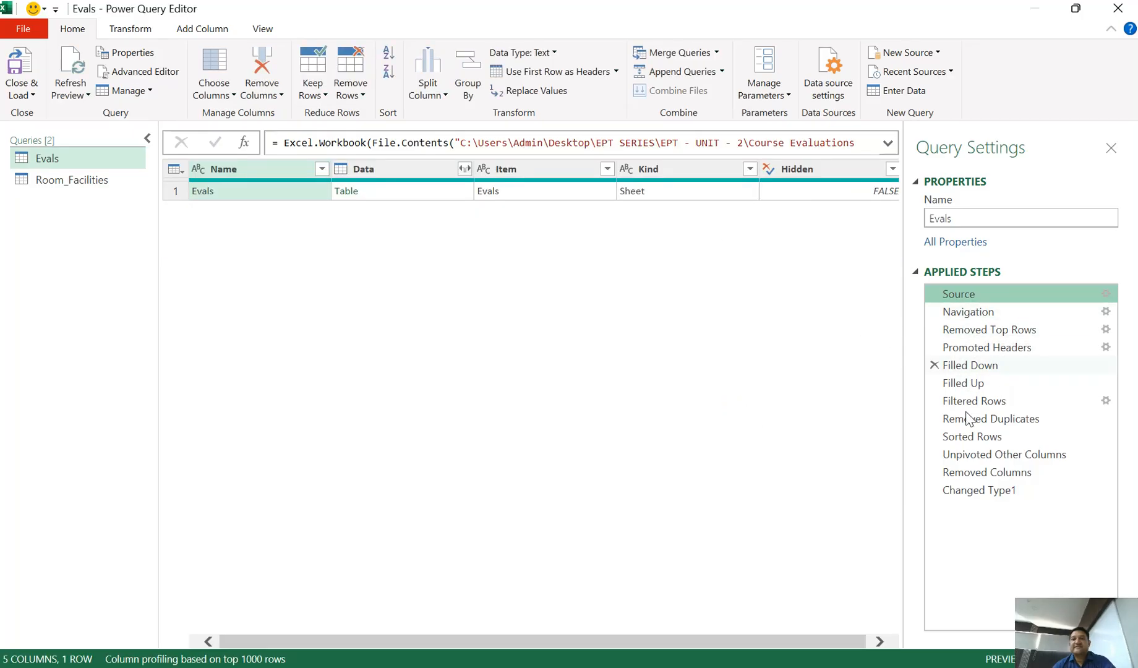
Try to set the Course and Eval No. columns to Text in the Evals query's Changed Type1 step
{"action": "left_click", "coordinate": [995, 491]}
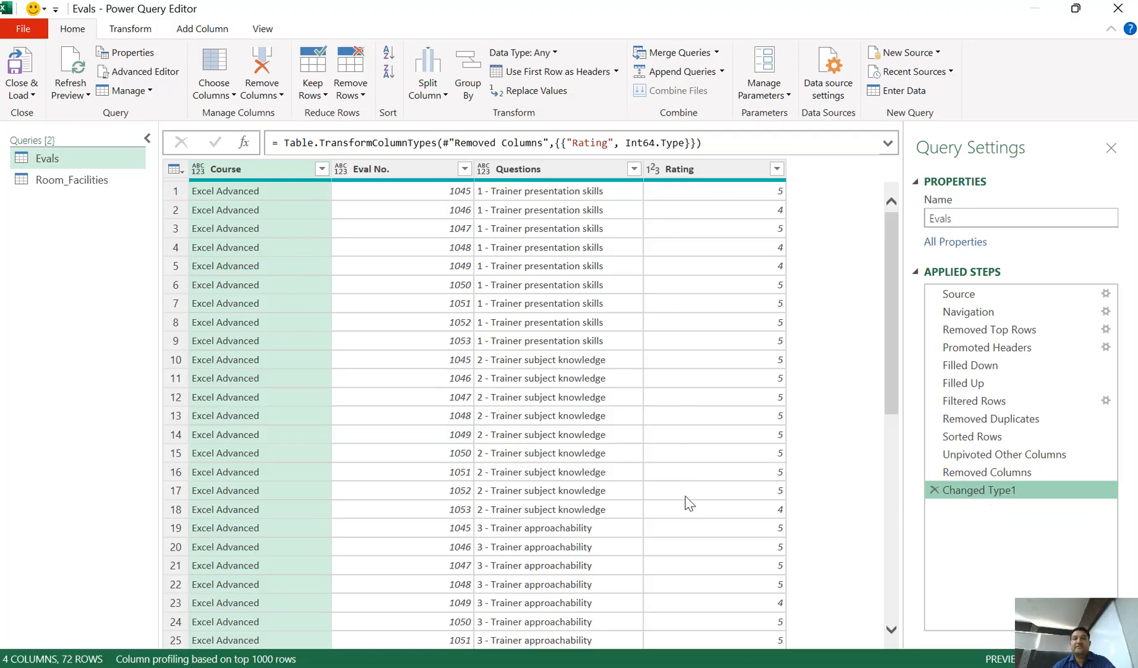
{"action": "left_click", "coordinate": [198, 168]}
{"action": "left_click", "coordinate": [251, 354]}
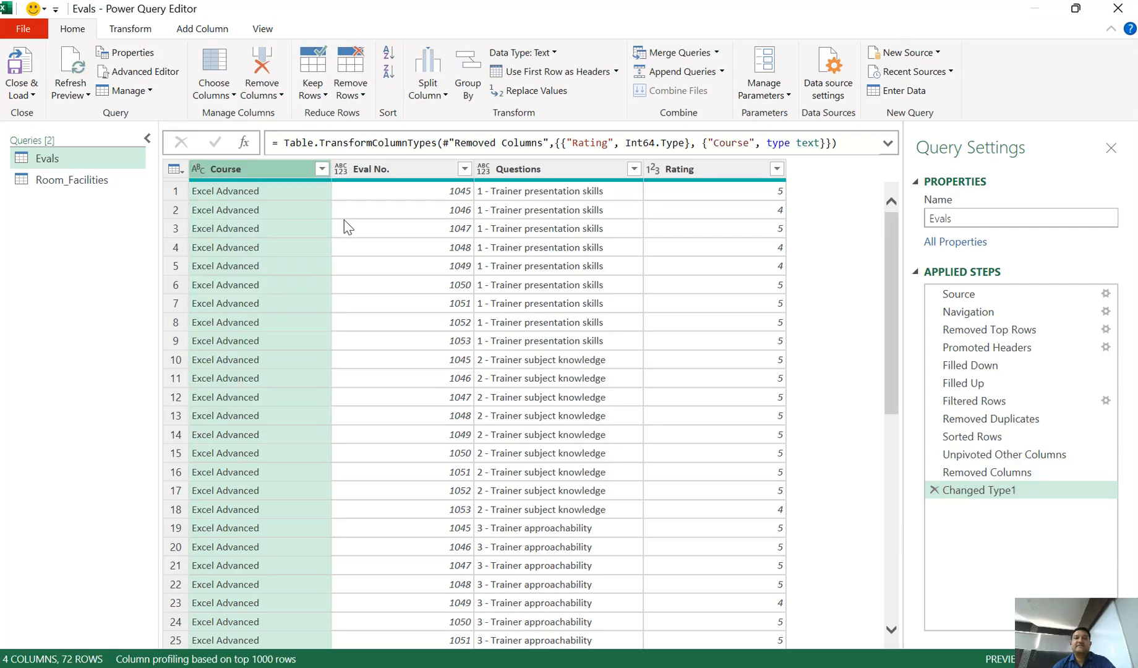
{"action": "left_click", "coordinate": [340, 169]}
{"action": "left_click", "coordinate": [379, 354]}
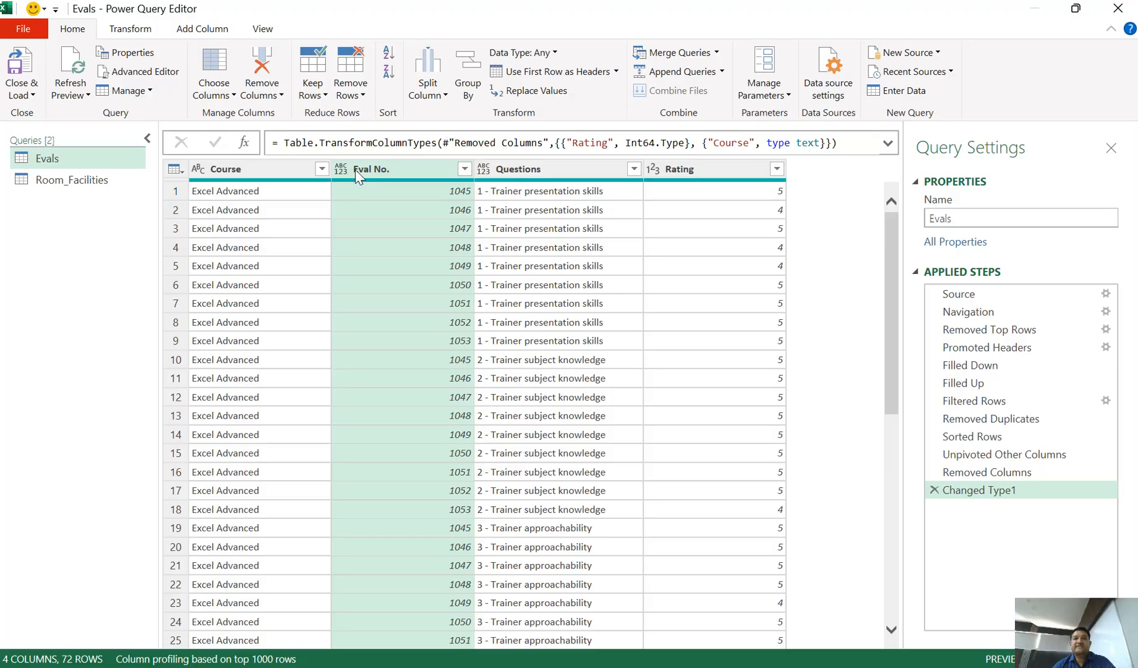
Delete the Changed Type1 step from the Evals query and set the Rating column's data type to Whole Number
{"action": "left_click", "coordinate": [934, 490]}
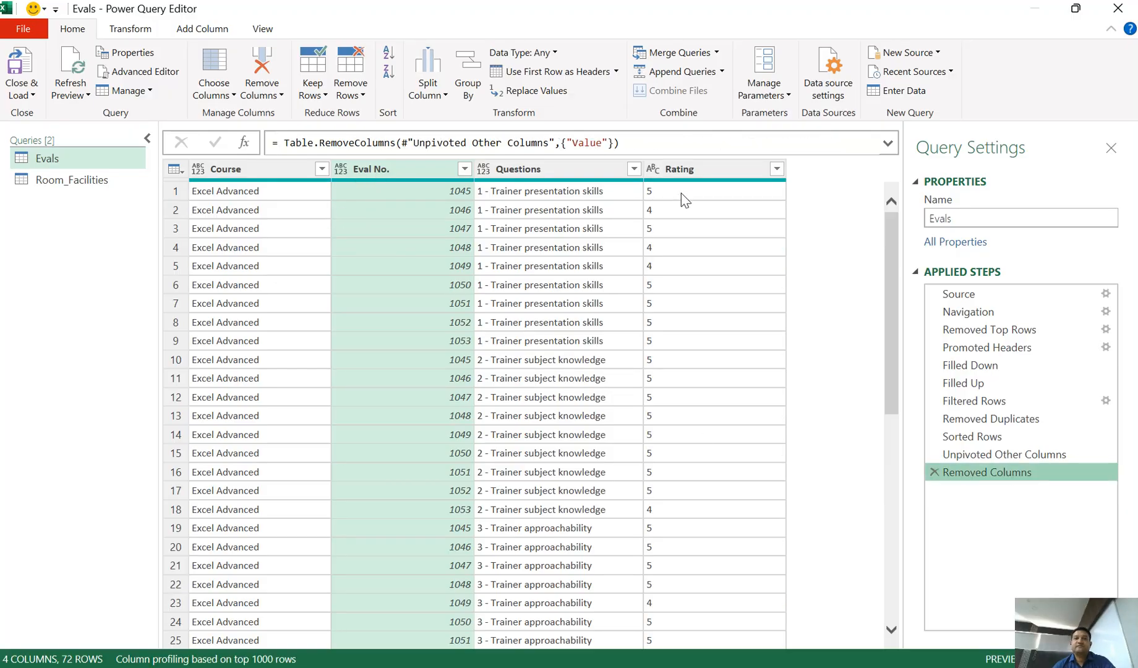
{"action": "left_click", "coordinate": [655, 172]}
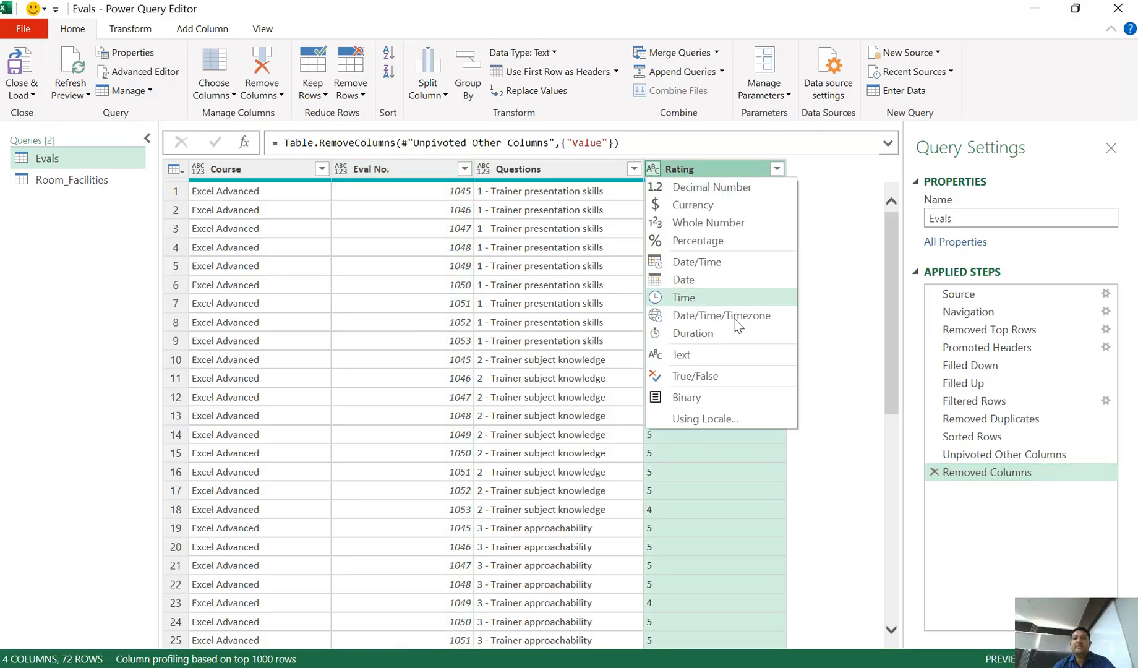
{"action": "left_click", "coordinate": [700, 228]}
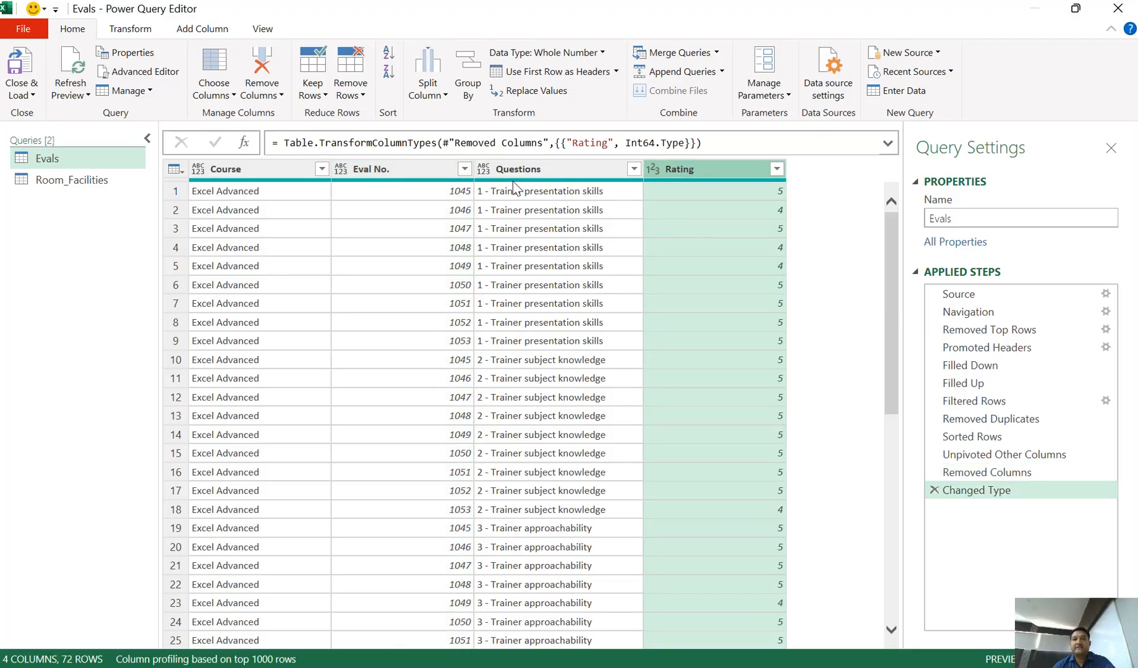
Set the data type of the Questions, Eval No. and Course columns to Text
{"action": "left_click", "coordinate": [483, 169]}
{"action": "left_click", "coordinate": [526, 353]}
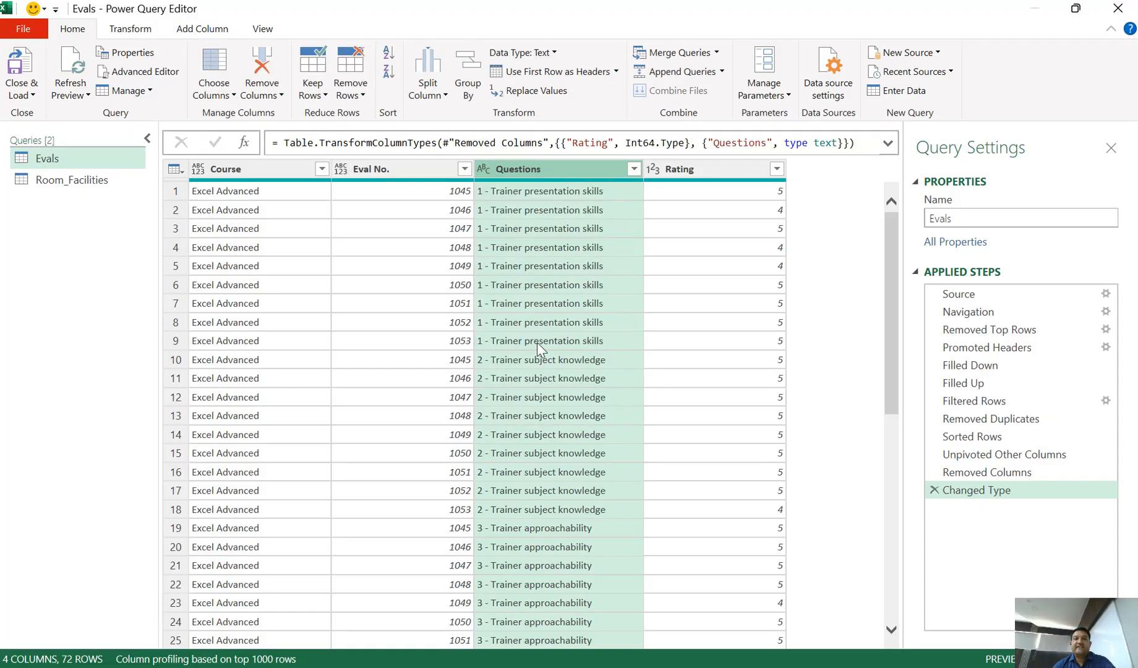
{"action": "left_click", "coordinate": [340, 170]}
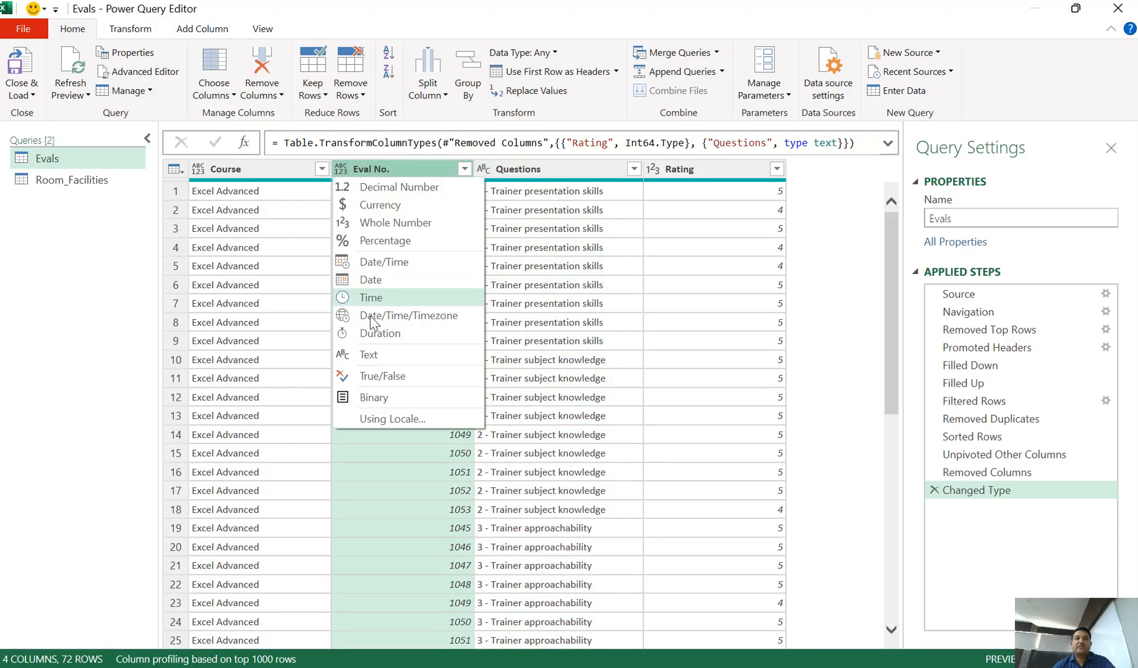
{"action": "left_click", "coordinate": [373, 354]}
{"action": "left_click", "coordinate": [198, 169]}
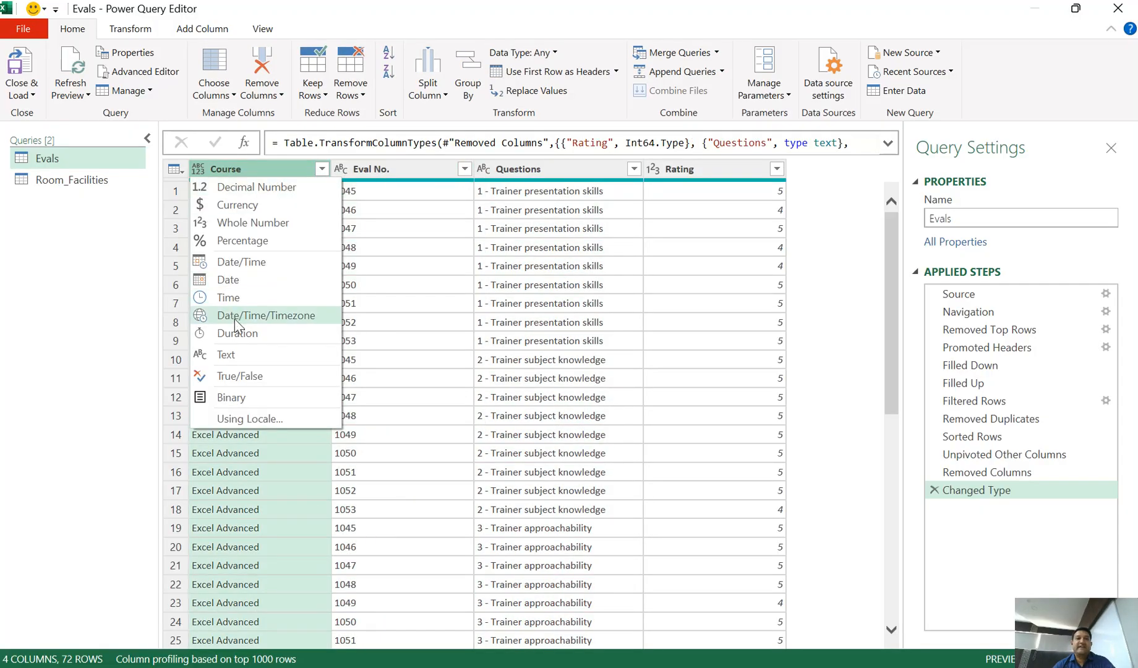
{"action": "left_click", "coordinate": [237, 356]}
Close the query editor and load the updated Evals query into the workbook
{"action": "left_click", "coordinate": [23, 95]}
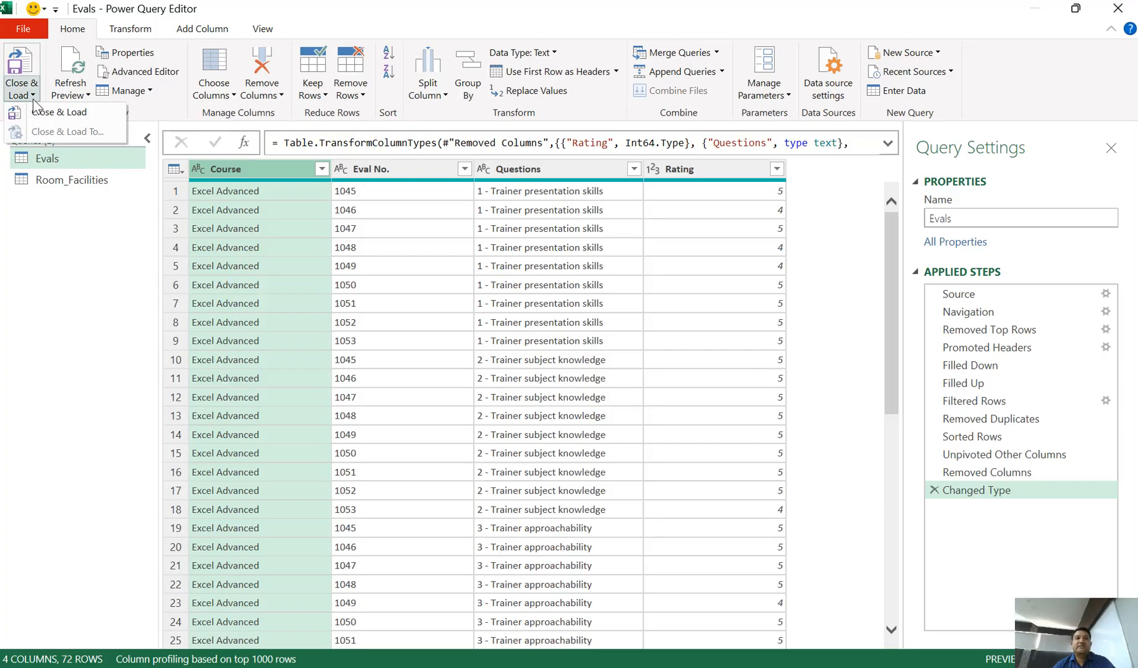
{"action": "left_click", "coordinate": [59, 112]}
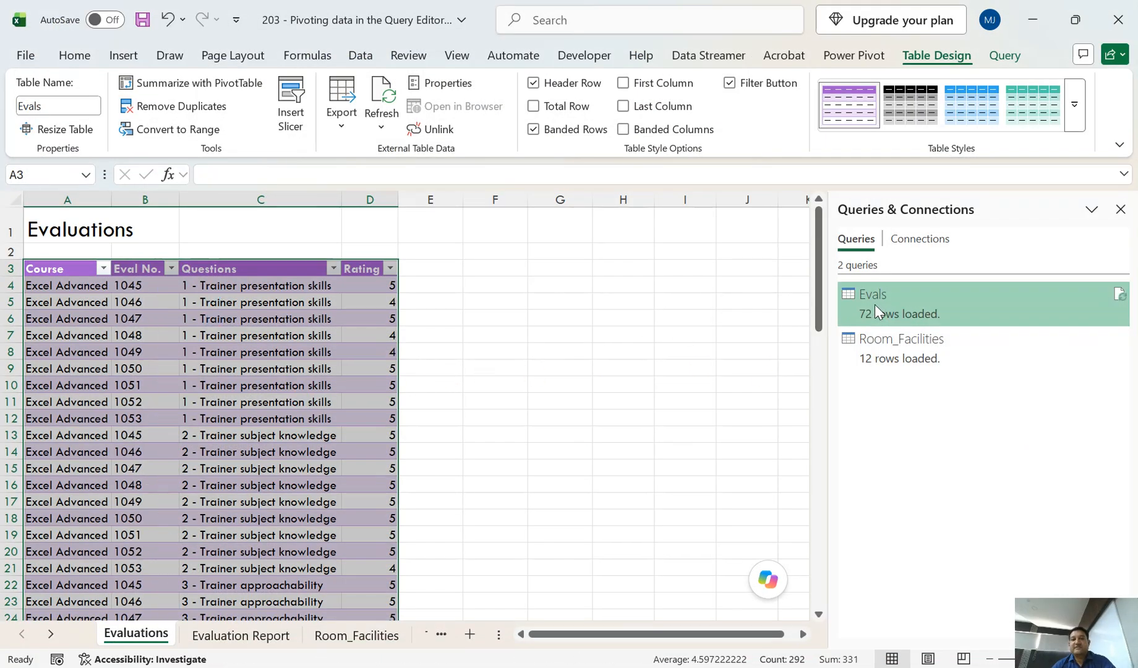
{"action": "mouse_move", "coordinate": [867, 304]}
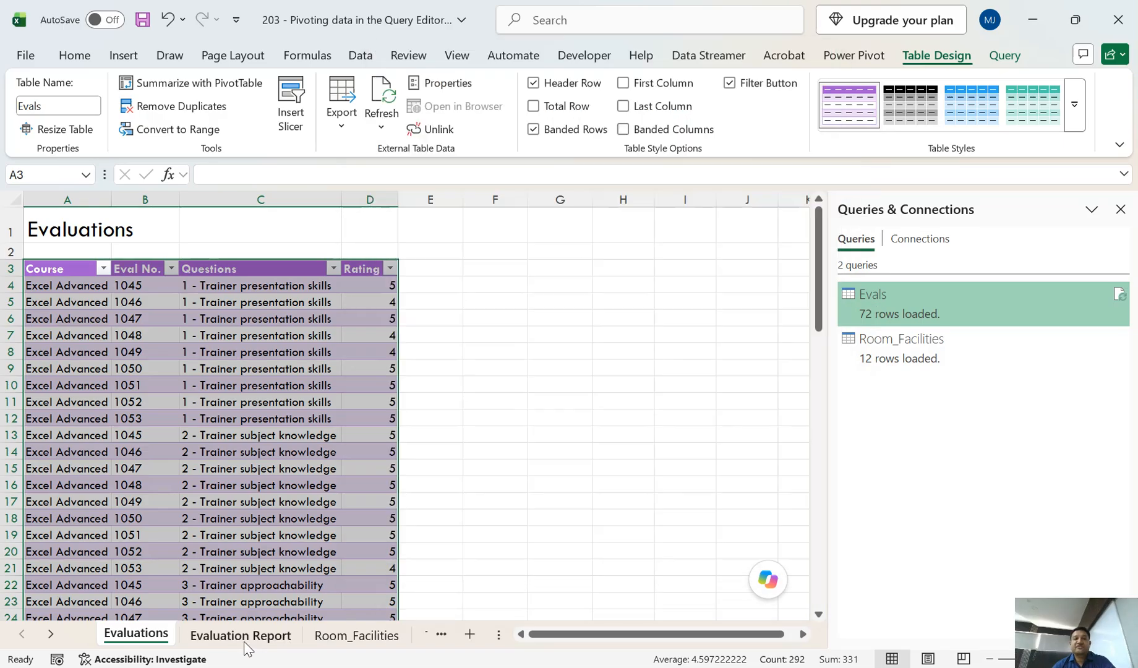
Refresh all workbook data from the Trainer Feedback pivot chart on the Evaluation Report sheet
{"action": "left_click", "coordinate": [239, 635]}
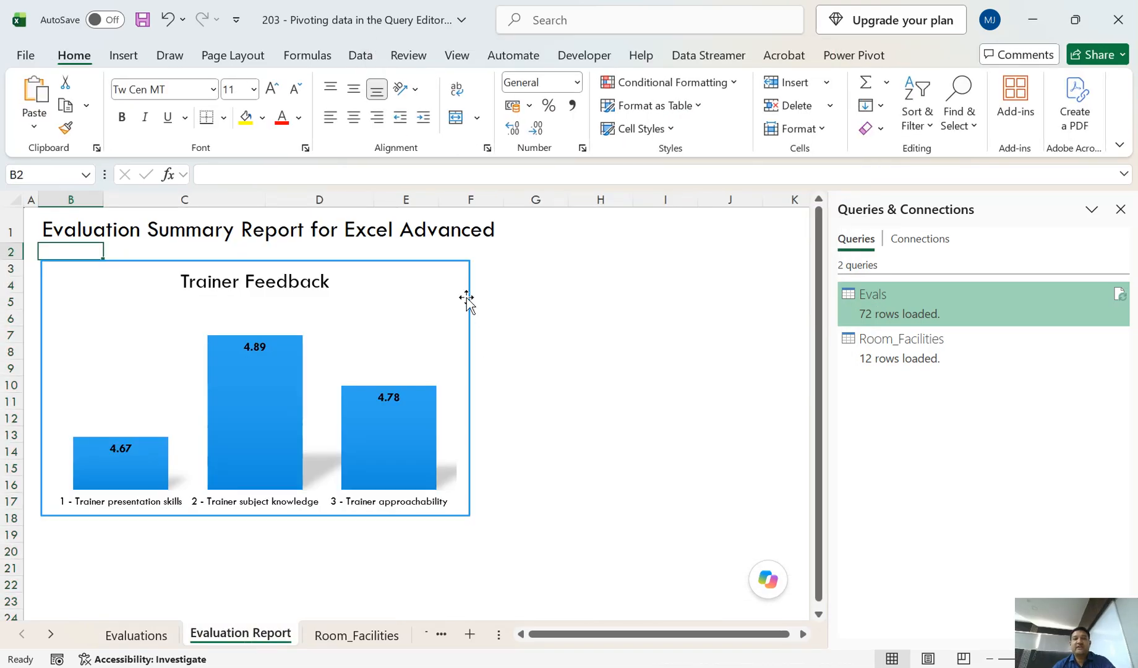
{"action": "left_click", "coordinate": [424, 272]}
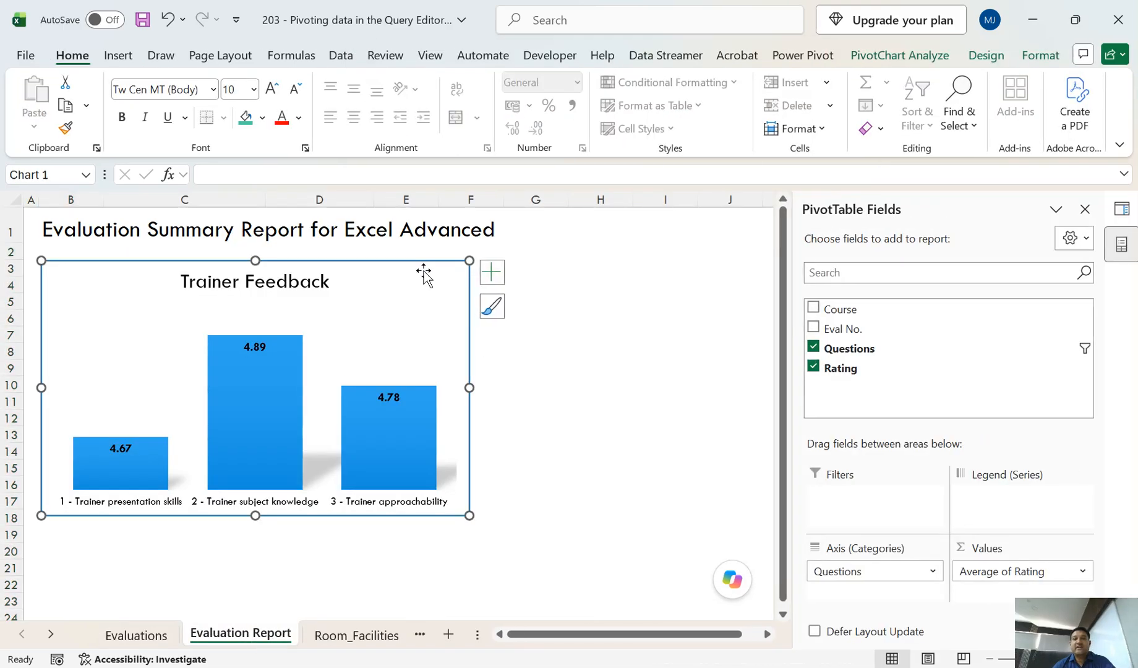
{"action": "left_click", "coordinate": [894, 57]}
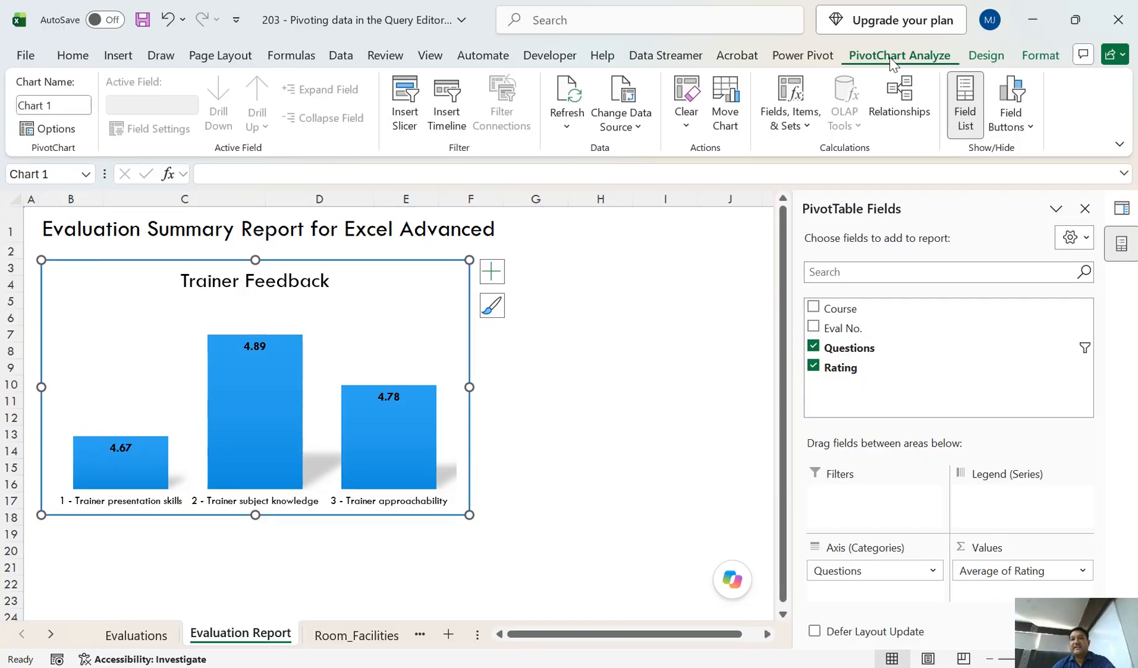
{"action": "left_click", "coordinate": [570, 128]}
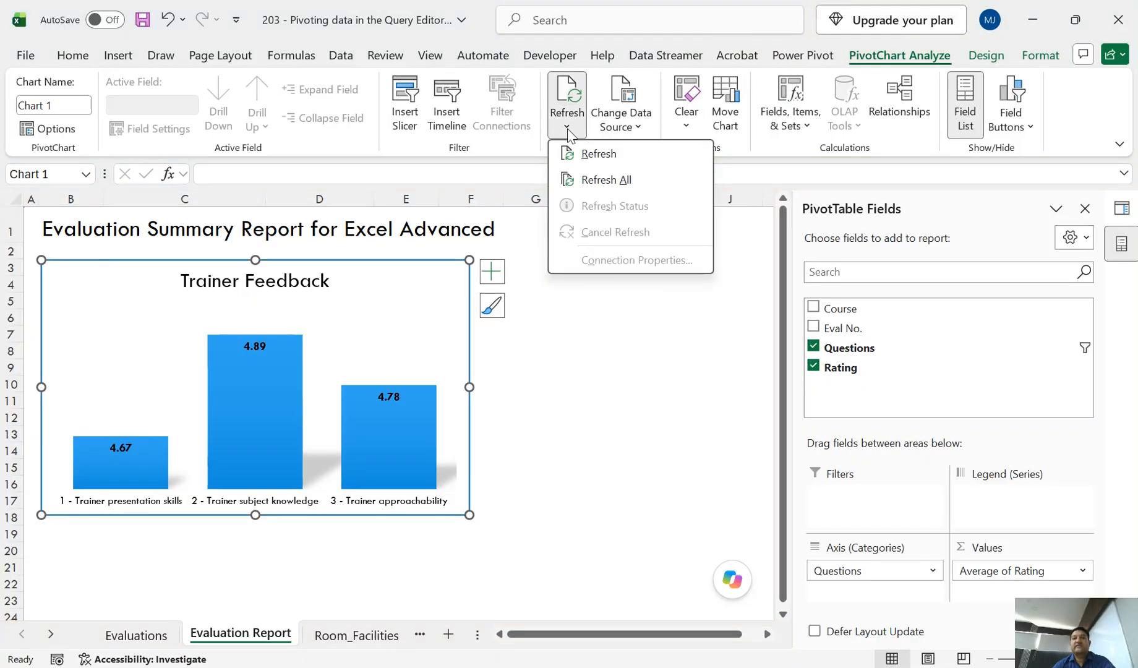
{"action": "left_click", "coordinate": [633, 182]}
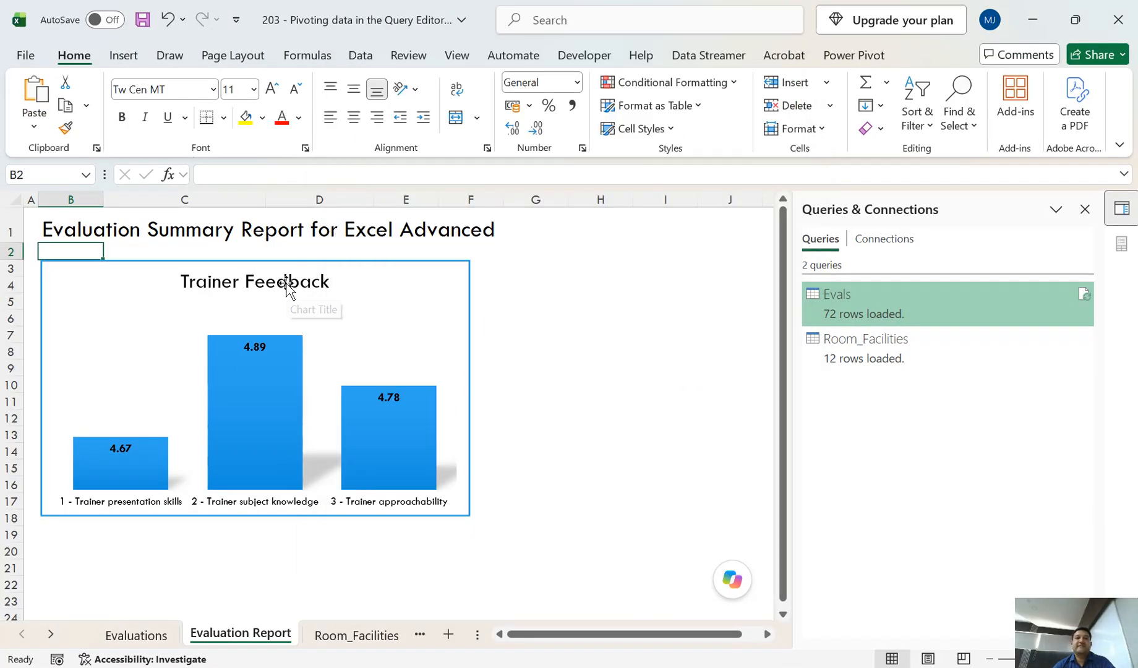
Show the loaded Room_Facilities table and save the workbook
{"action": "left_click", "coordinate": [884, 365]}
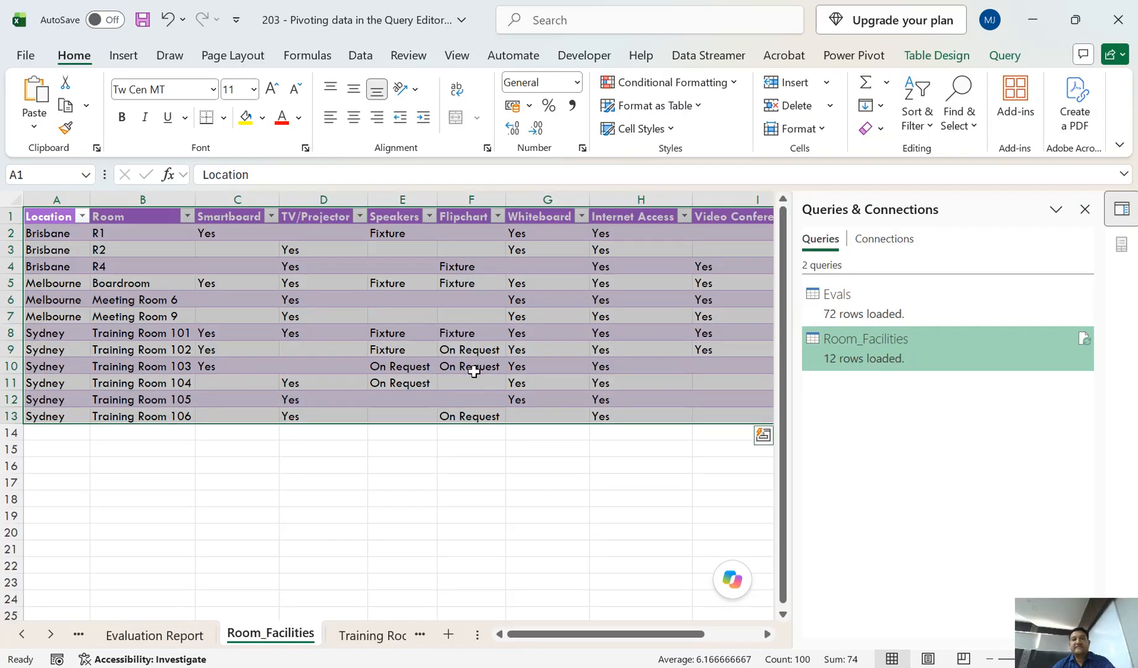
{"action": "left_click_drag", "start_coordinate": [602, 637], "coordinate": [544, 635]}
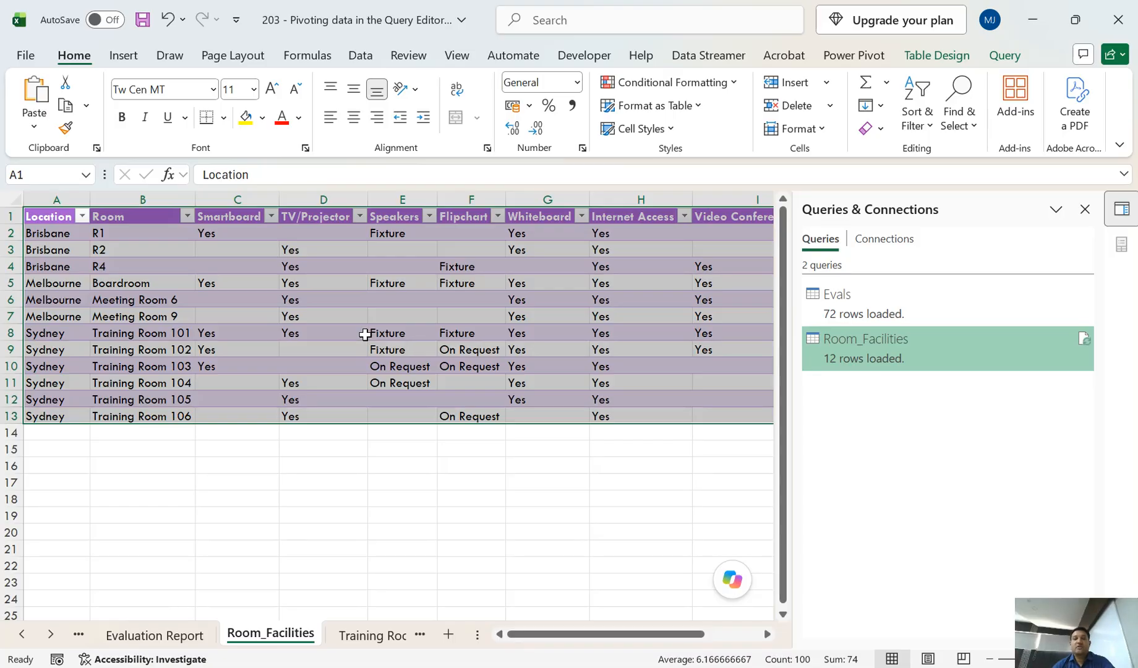
{"action": "left_click", "coordinate": [142, 20]}
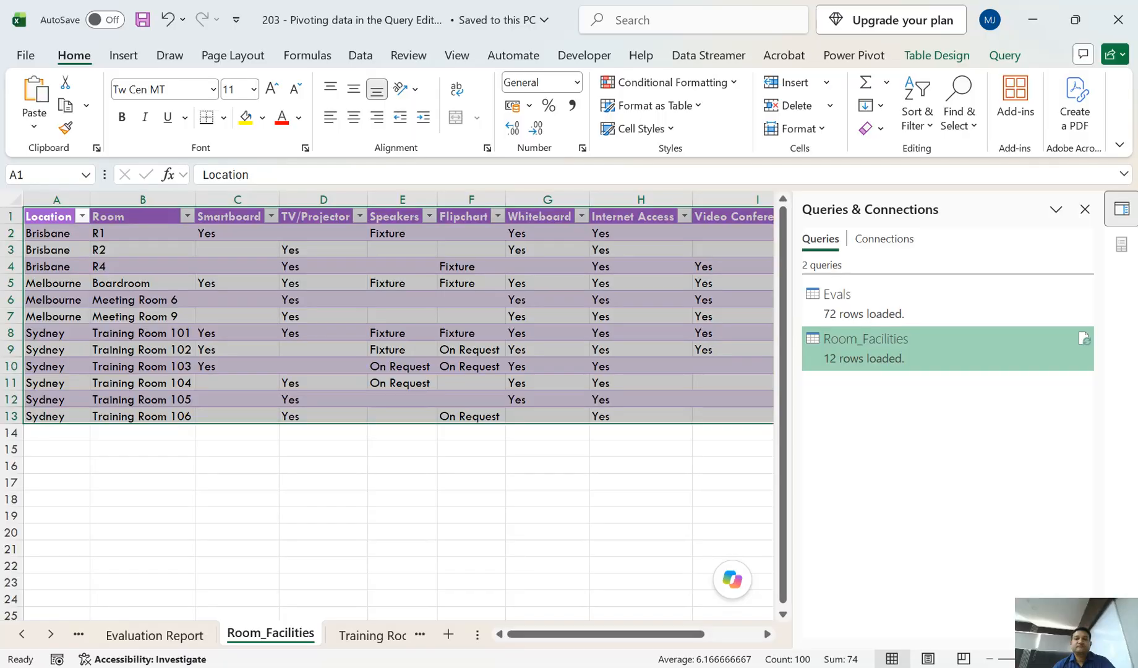
Switch to the course slides PDF in Adobe Acrobat and go to page 13 on grouping data
{"action": "key", "text": "alt+Tab"}
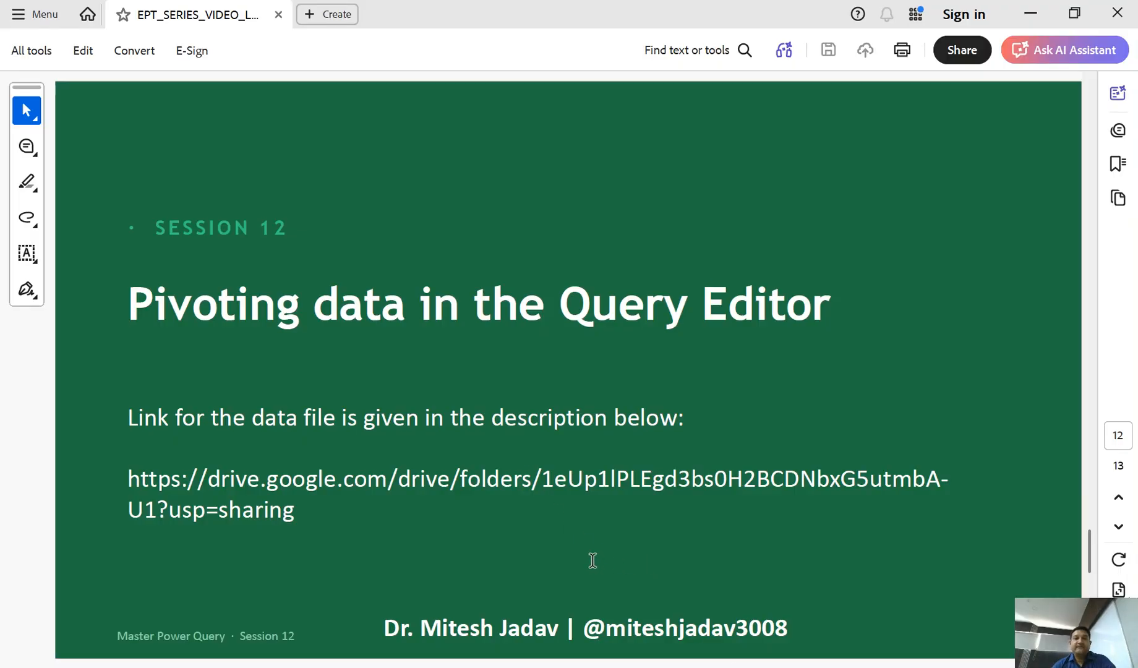
{"action": "scroll", "coordinate": [593, 561], "scroll_direction": "down", "scroll_amount": 2}
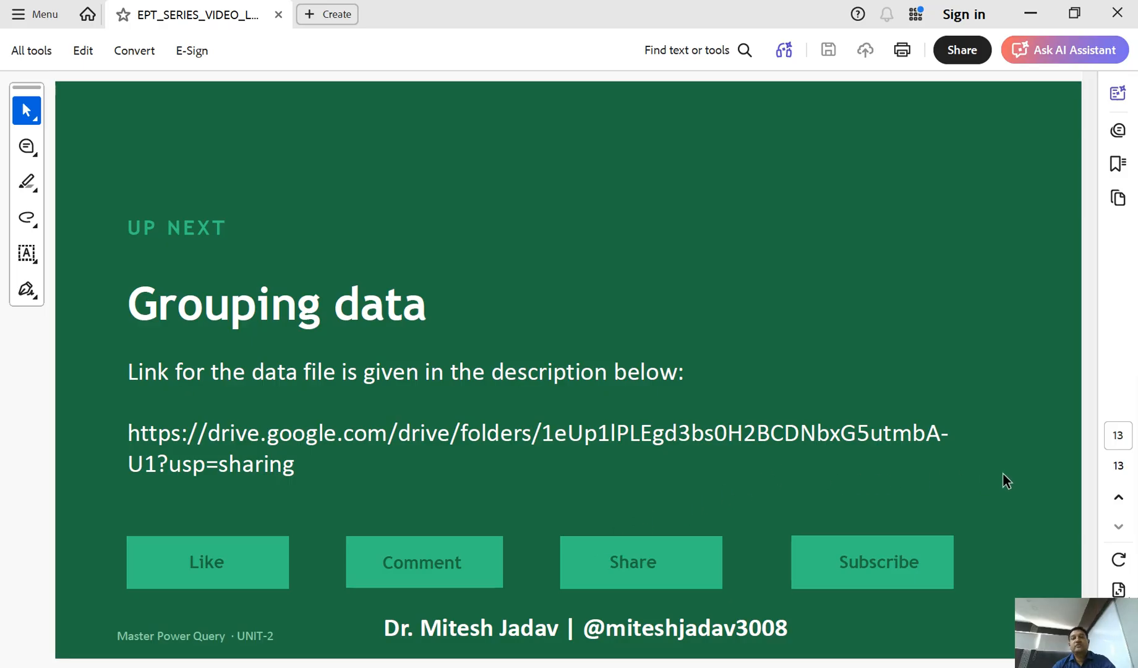